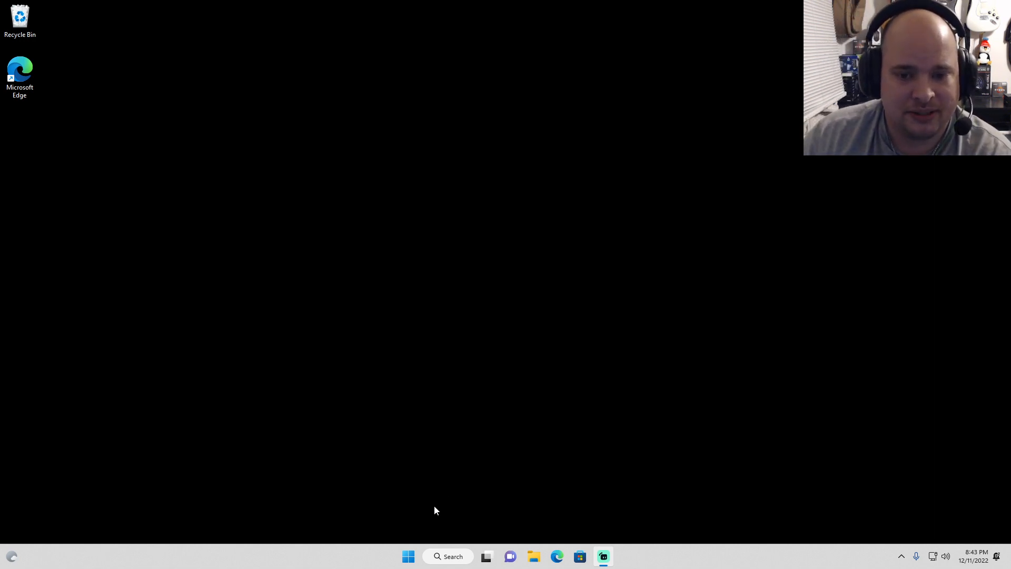
Unpin Edge, Office, Mail and Microsoft Store from the Start menu.
click(412, 557)
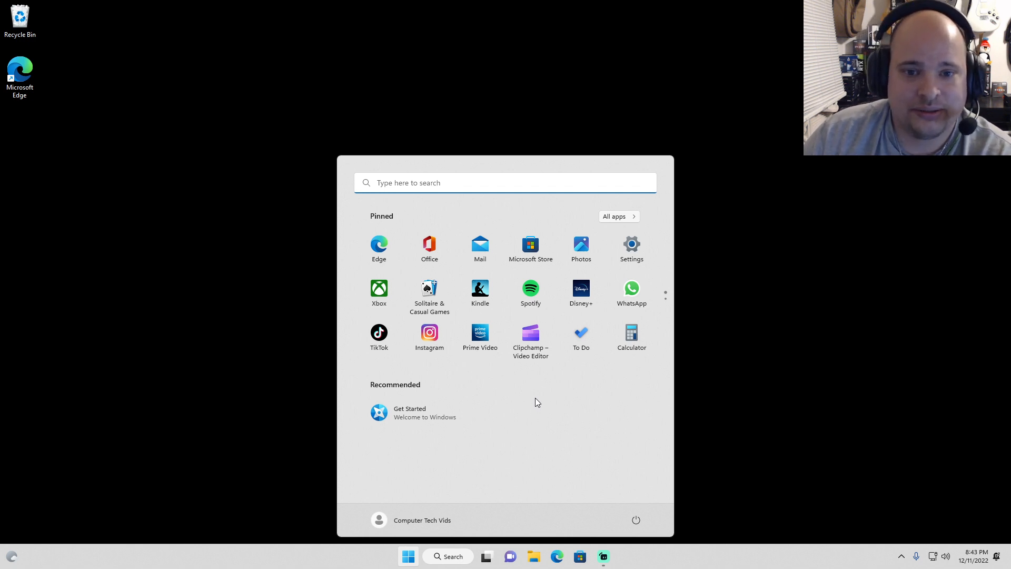
right_click(382, 256)
click(388, 261)
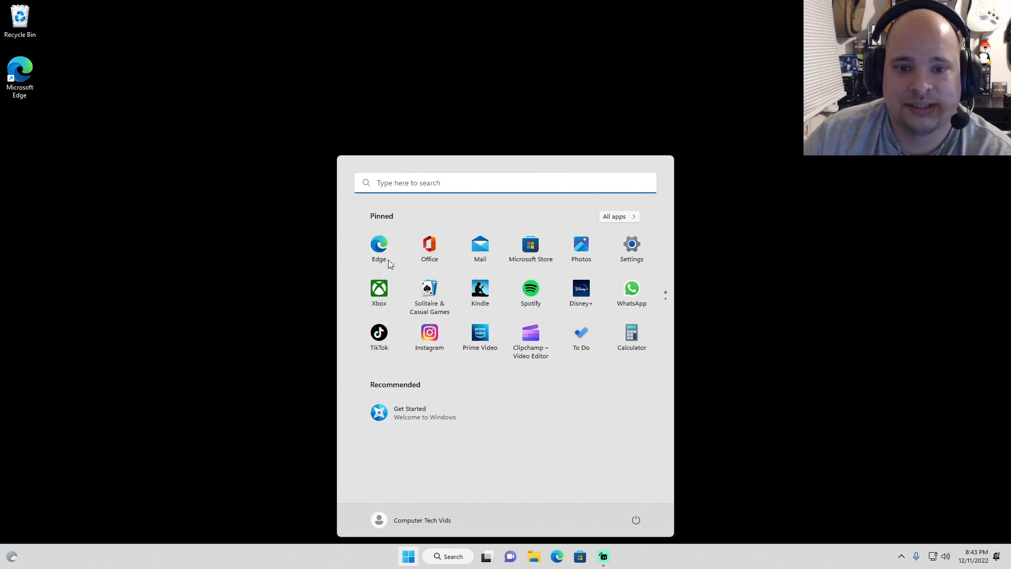
right_click(381, 254)
click(393, 265)
right_click(380, 254)
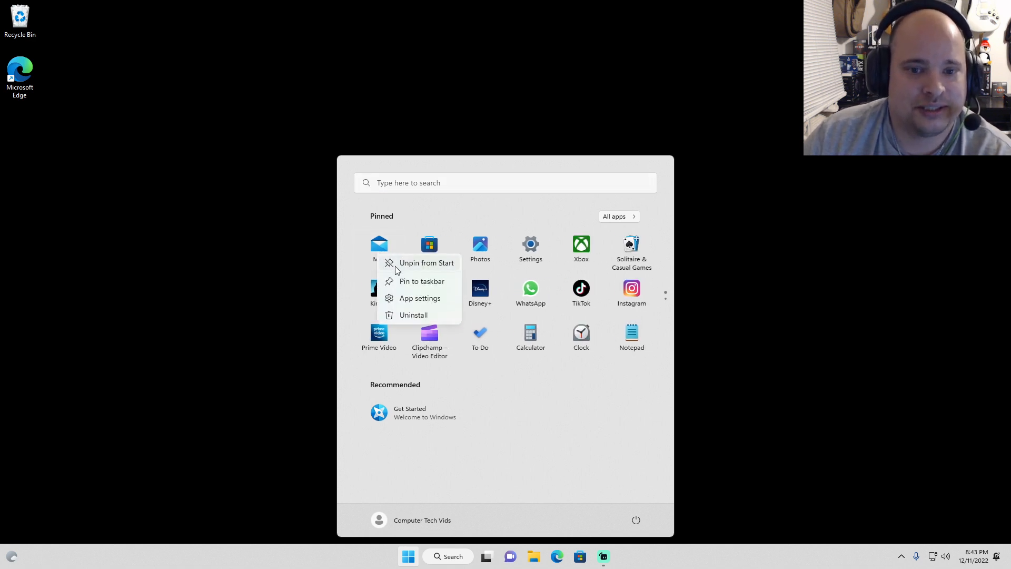
click(394, 262)
right_click(380, 249)
click(396, 260)
Unpin Photos, Settings, Xbox and Solitaire & Casual Games from the Start menu.
right_click(384, 248)
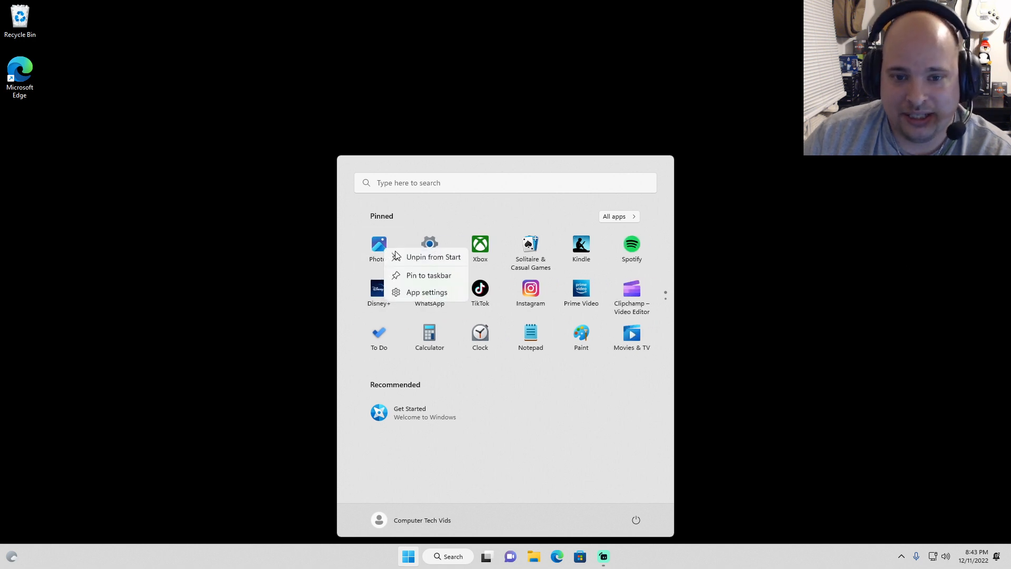
click(395, 257)
right_click(387, 248)
click(398, 255)
right_click(385, 249)
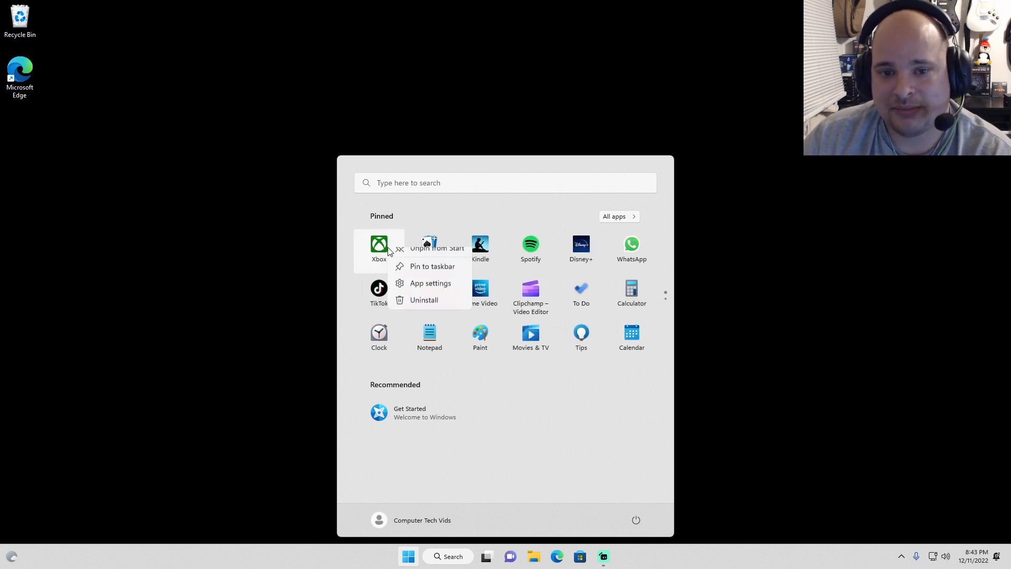
click(397, 256)
right_click(384, 249)
click(396, 253)
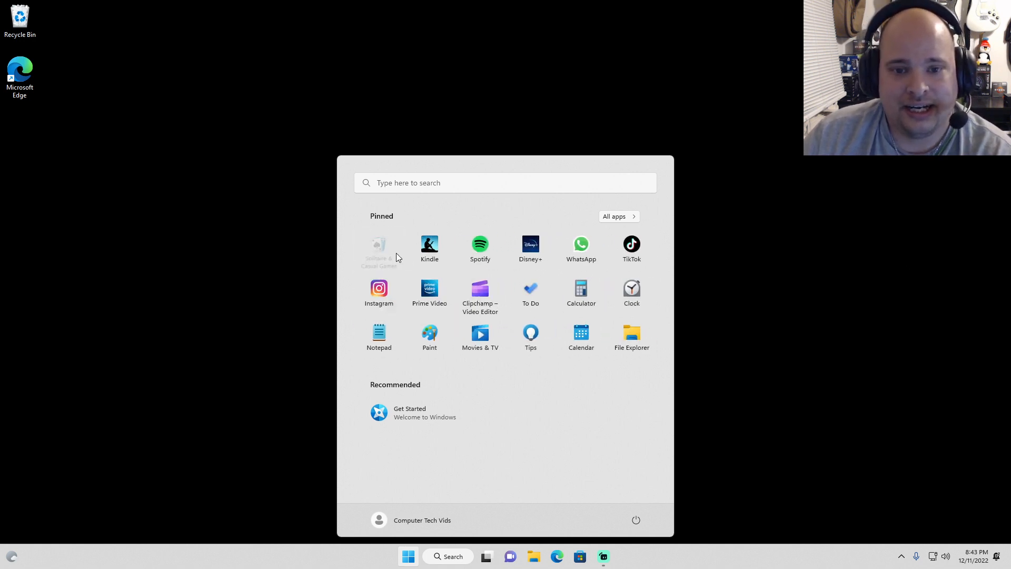
Unpin Kindle, Spotify, Disney+ and WhatsApp from the Start menu.
right_click(399, 253)
click(399, 253)
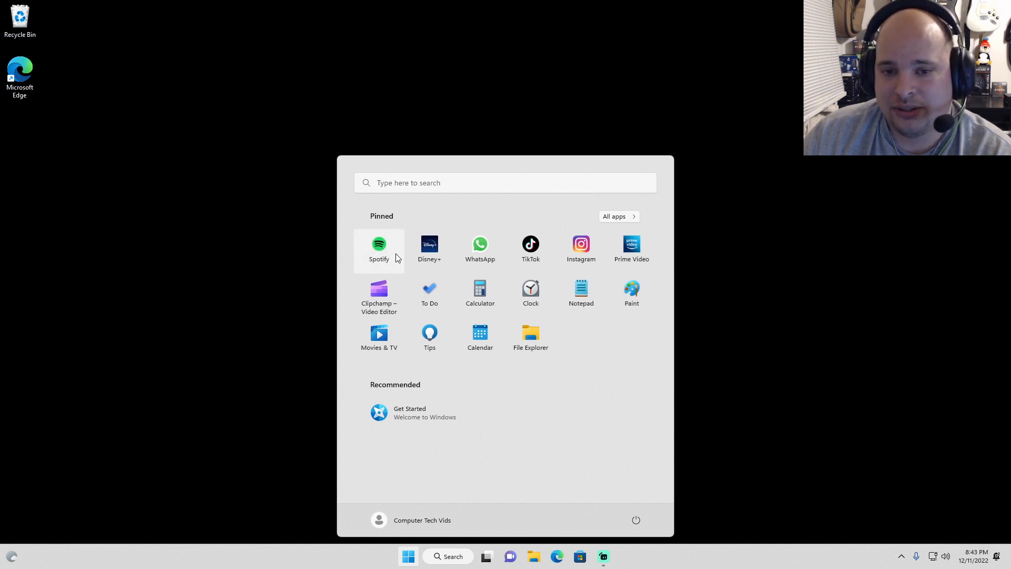
right_click(395, 255)
click(397, 257)
right_click(391, 255)
click(398, 257)
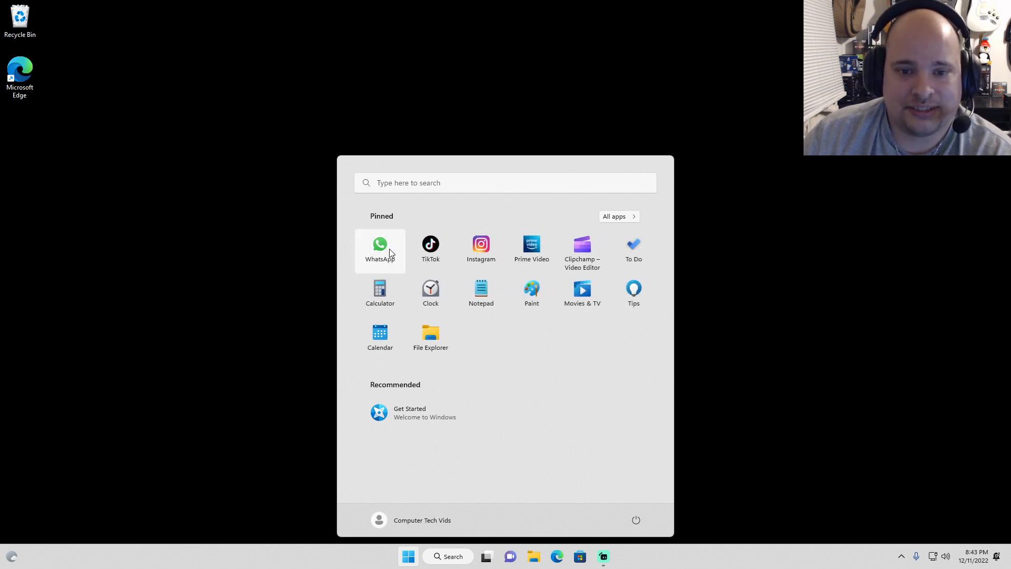
right_click(392, 254)
click(395, 254)
Unpin TikTok, Instagram, Prime Video and Clipchamp from the Start menu.
right_click(395, 255)
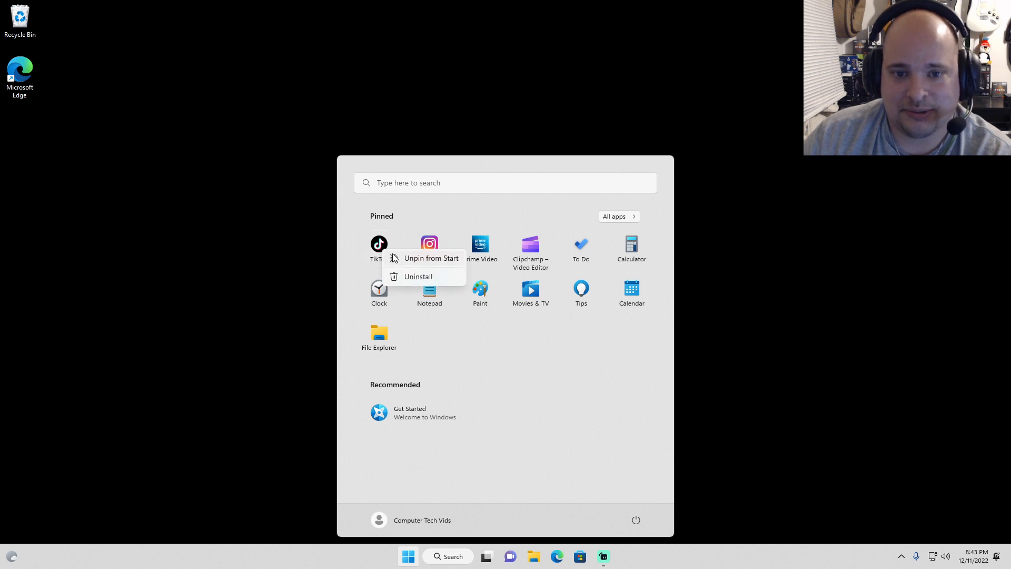
click(396, 257)
right_click(393, 255)
click(396, 259)
right_click(399, 258)
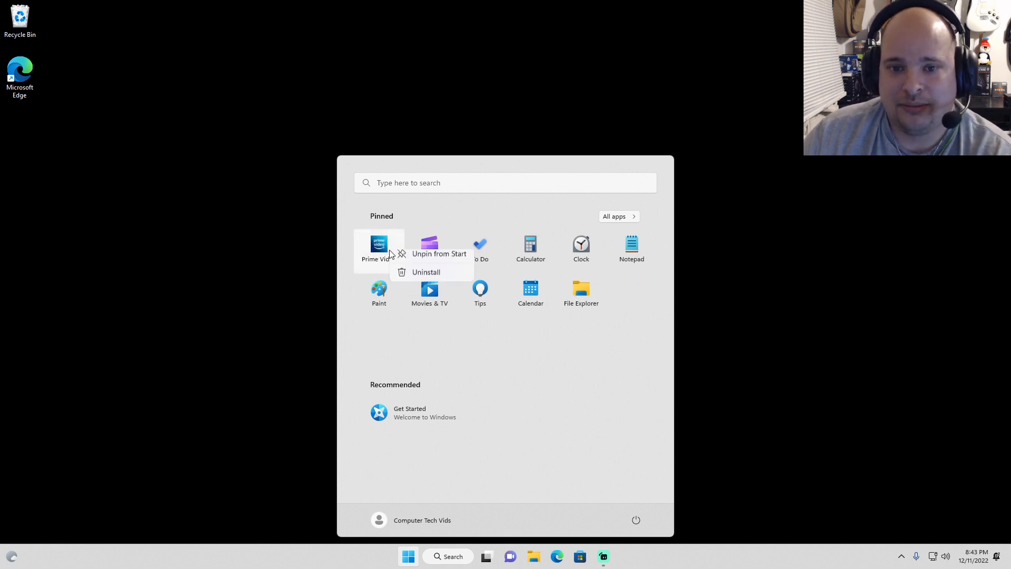
click(401, 260)
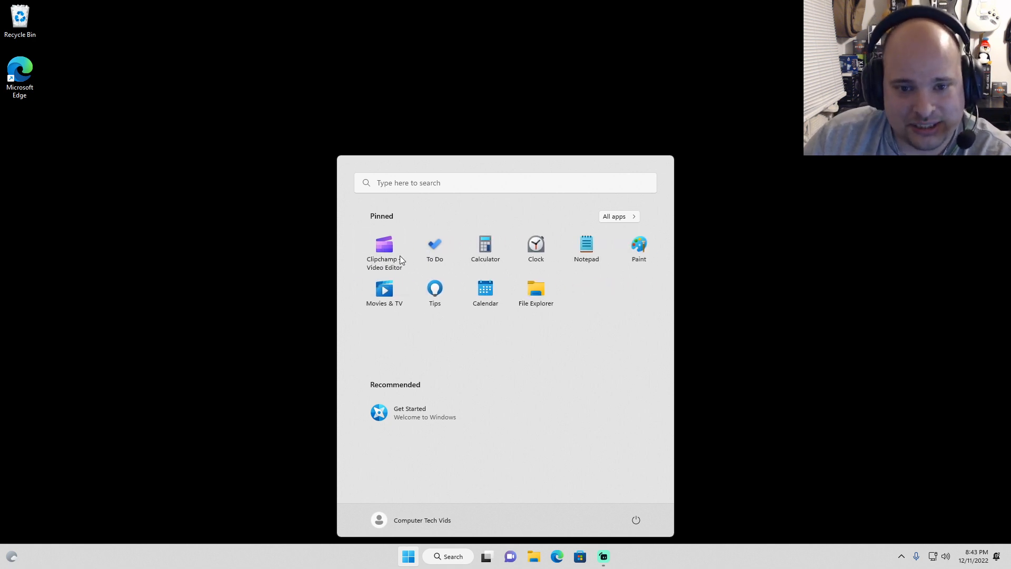
right_click(395, 254)
click(399, 260)
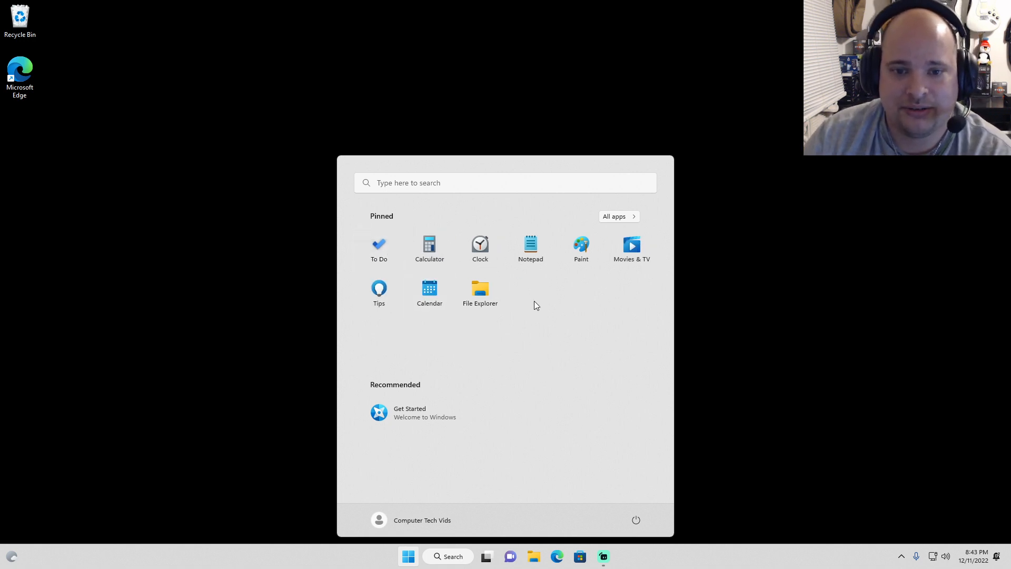
Unpin To Do, Calculator, Clock and Notepad from the Start menu.
right_click(381, 256)
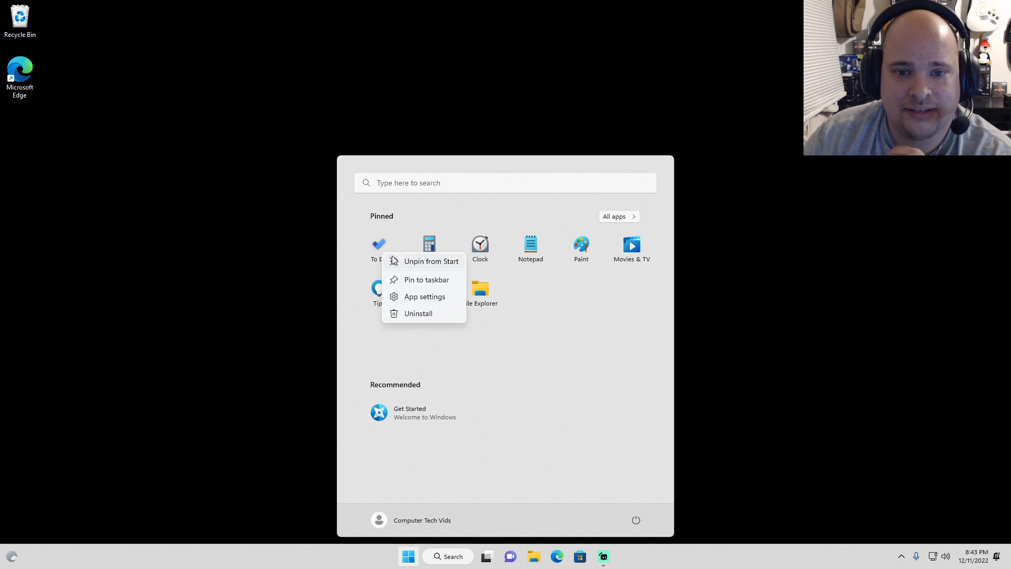
click(426, 264)
right_click(390, 260)
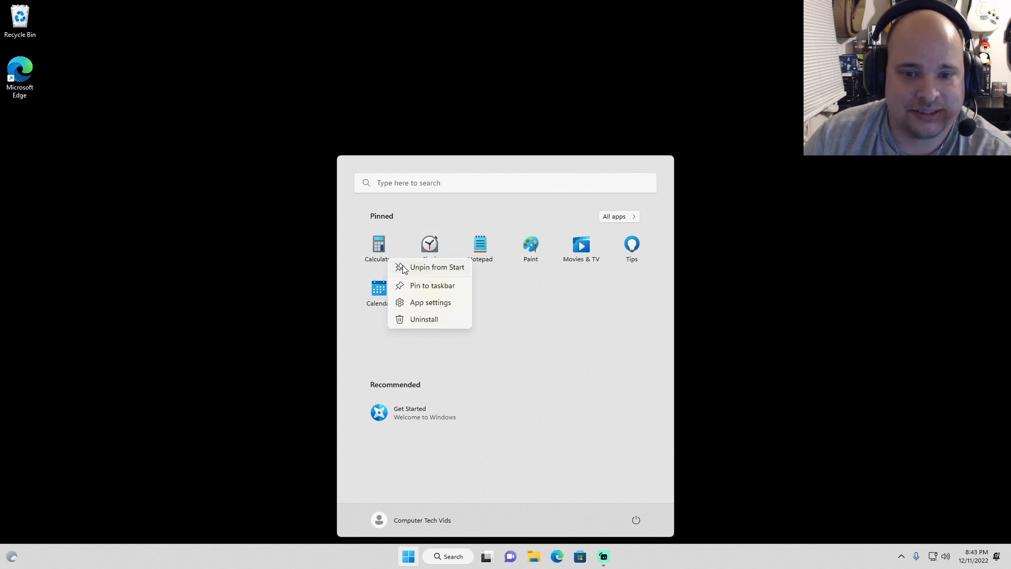
click(403, 267)
right_click(390, 254)
click(396, 261)
right_click(394, 255)
click(394, 258)
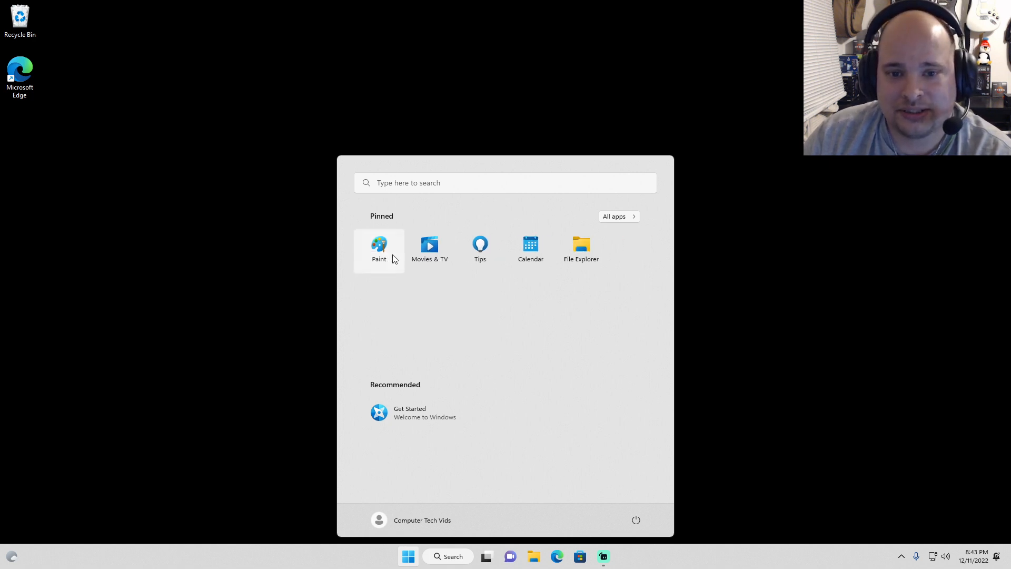
Unpin Paint, Movies & TV, Tips, Calendar and File Explorer from the Start menu.
right_click(394, 258)
click(402, 259)
right_click(395, 257)
click(398, 260)
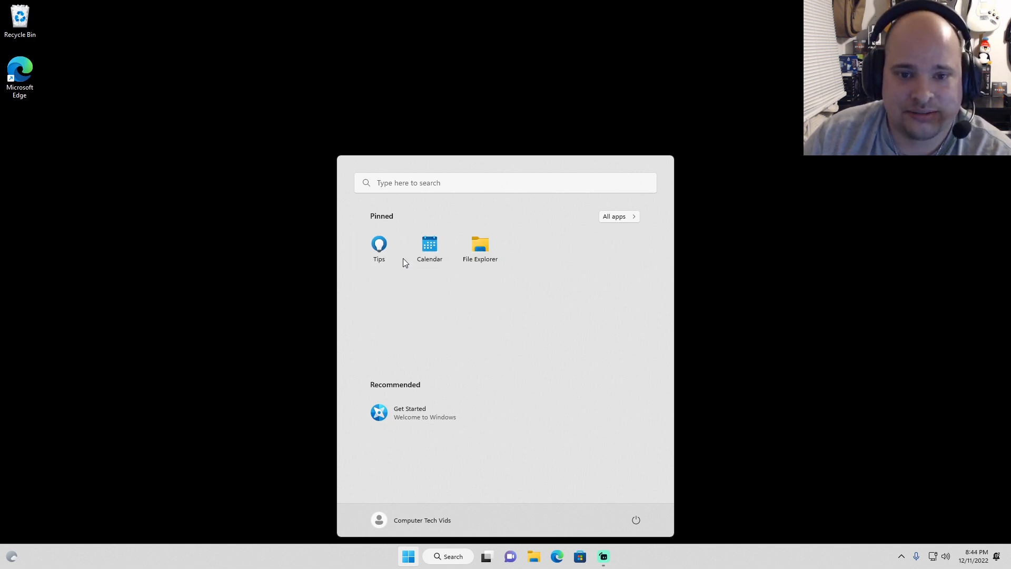
right_click(403, 259)
click(405, 264)
right_click(399, 259)
click(401, 262)
right_click(394, 254)
click(406, 262)
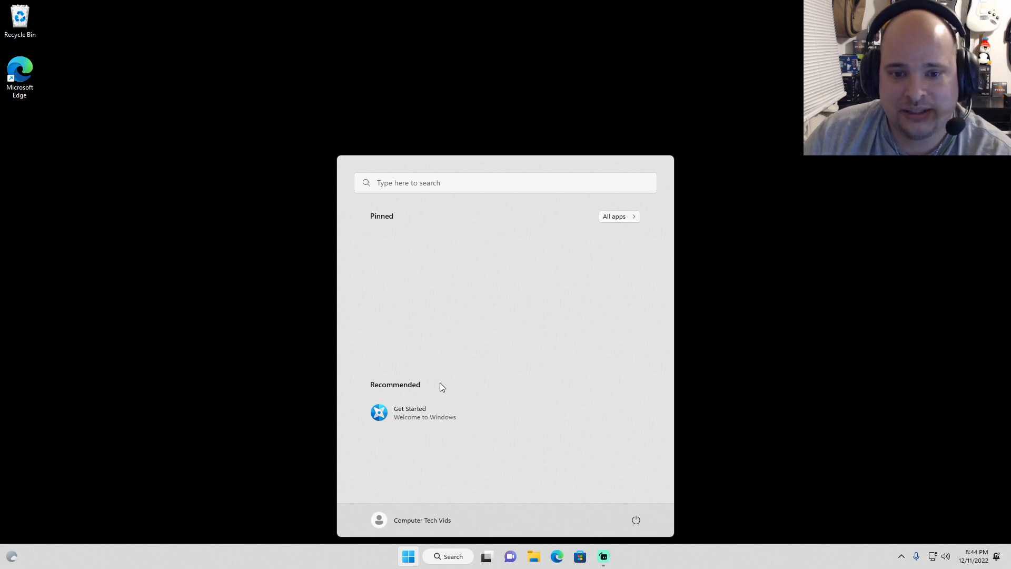
Search for "settings", open the Settings app and move its window onto the visible desktop.
click(458, 190)
text(settings)
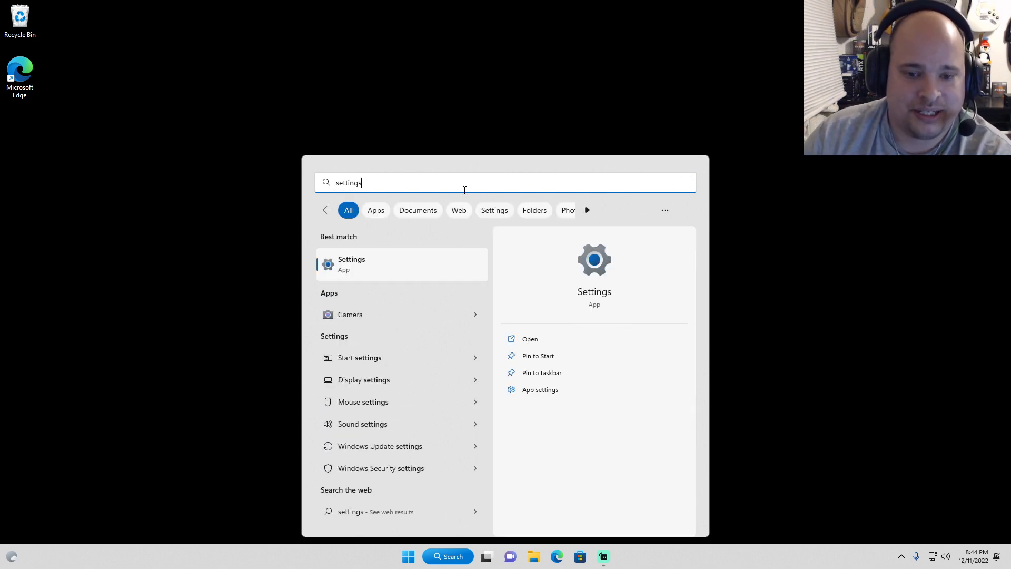
click(432, 262)
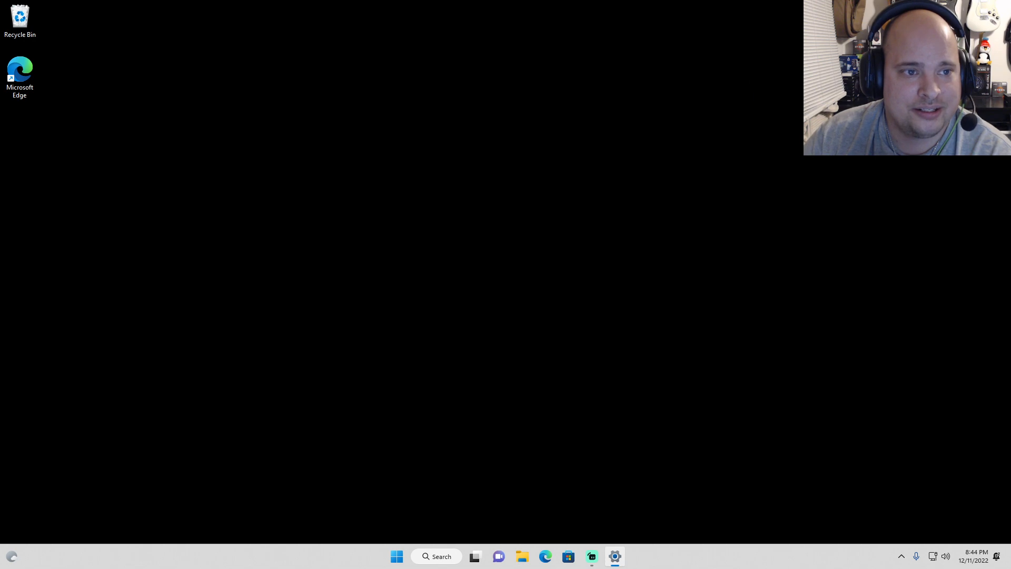
drag(865, 89, 477, 32)
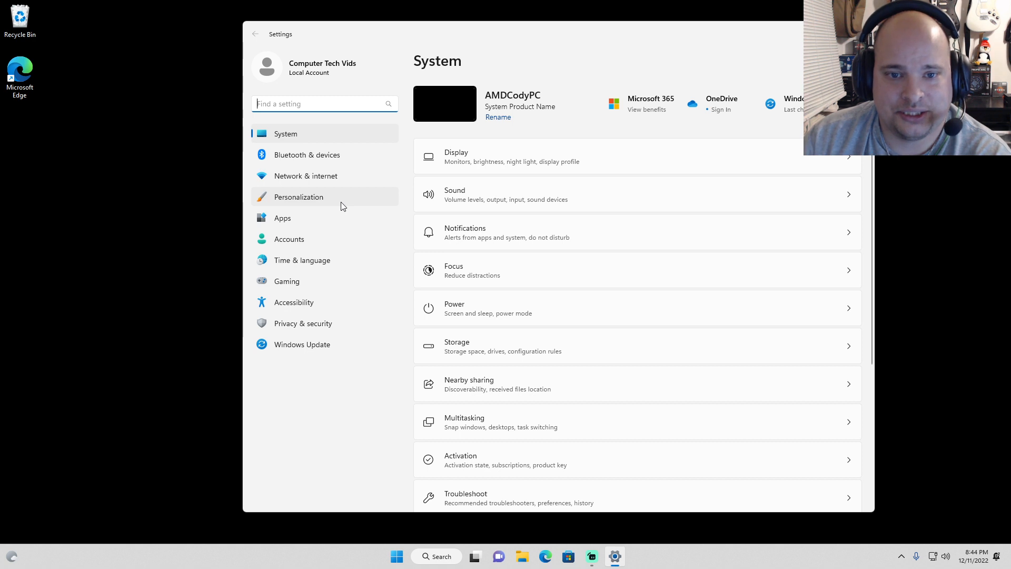
In the Start personalization settings, turn off showing recently added apps and recently opened items.
click(312, 197)
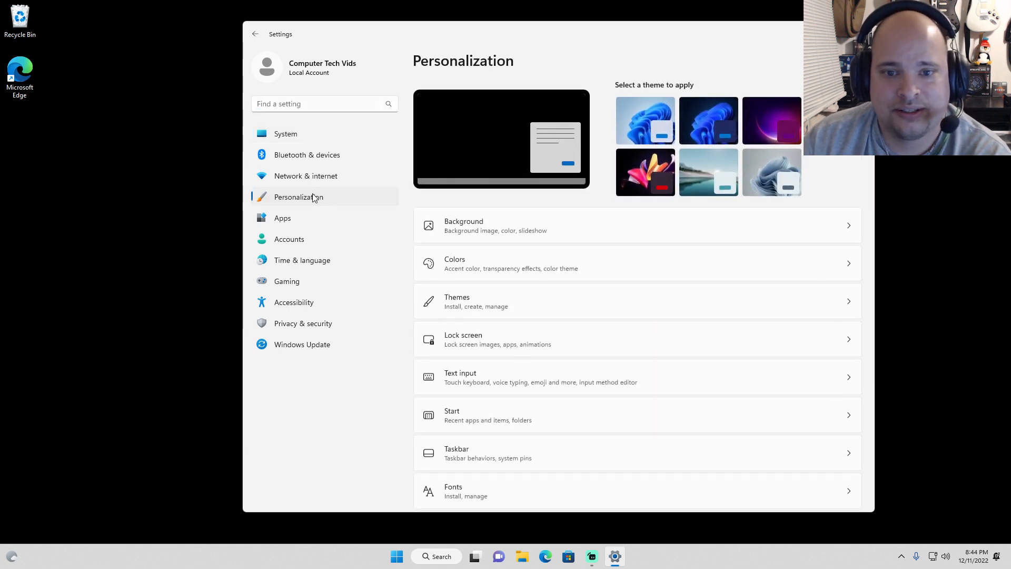
scroll(495, 269, down, 1)
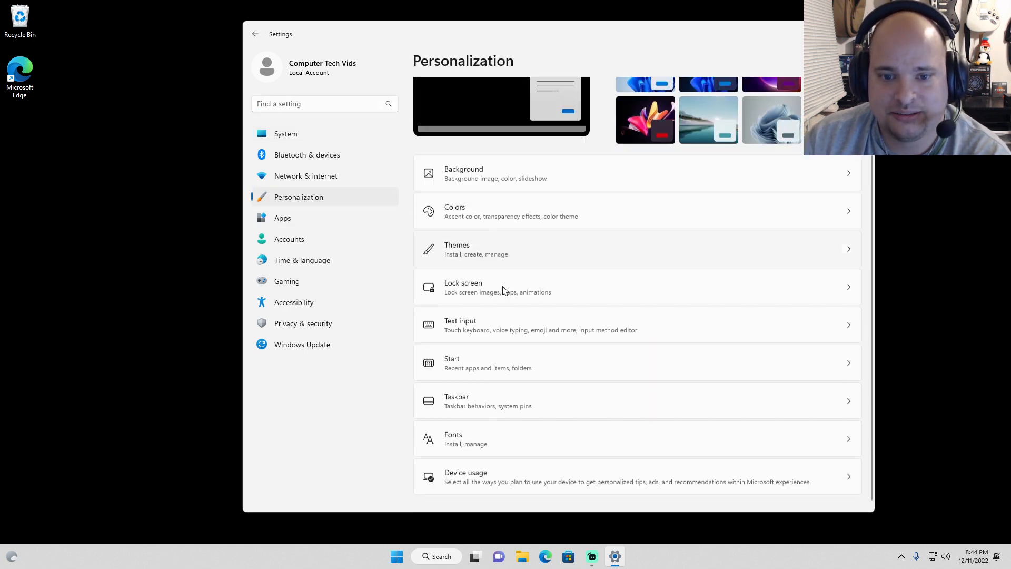
click(495, 356)
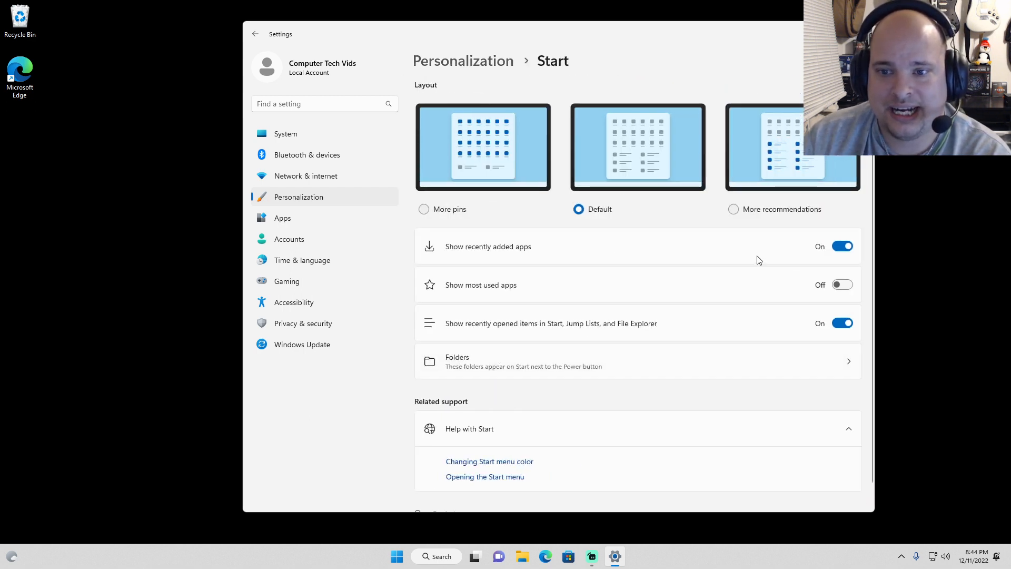
click(838, 247)
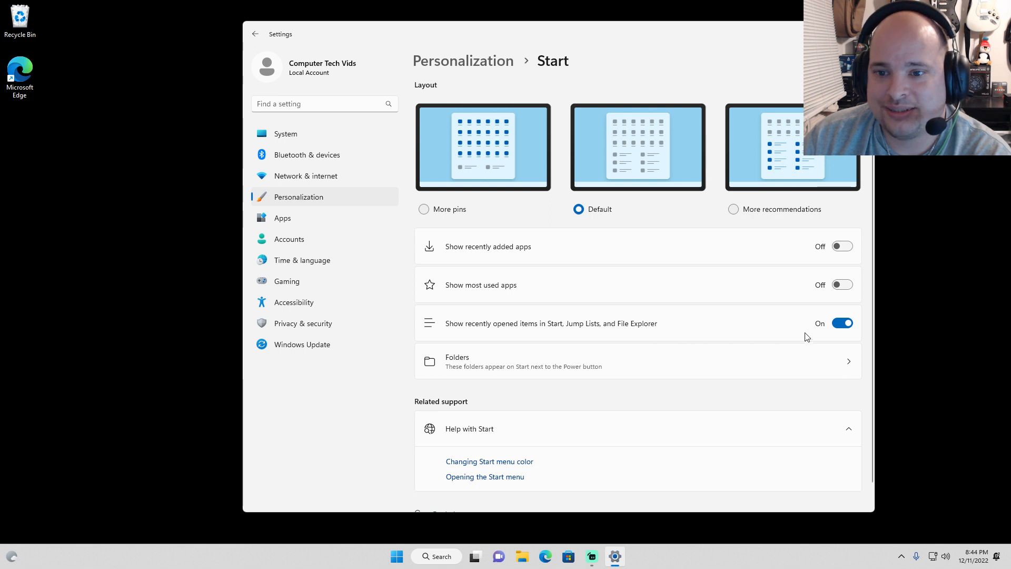
click(843, 323)
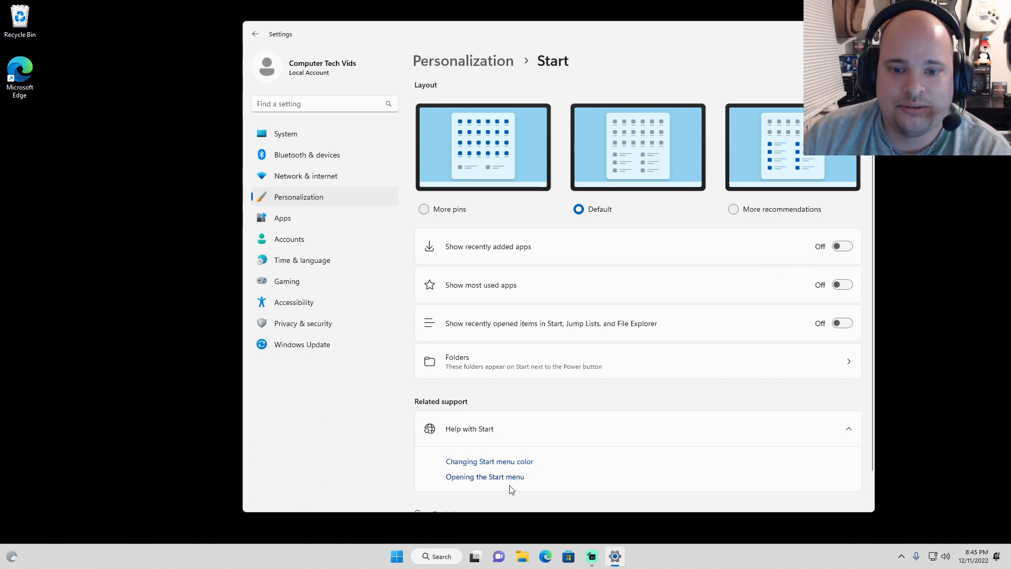
Switch the recently added apps and recently opened items options on and back off.
click(841, 247)
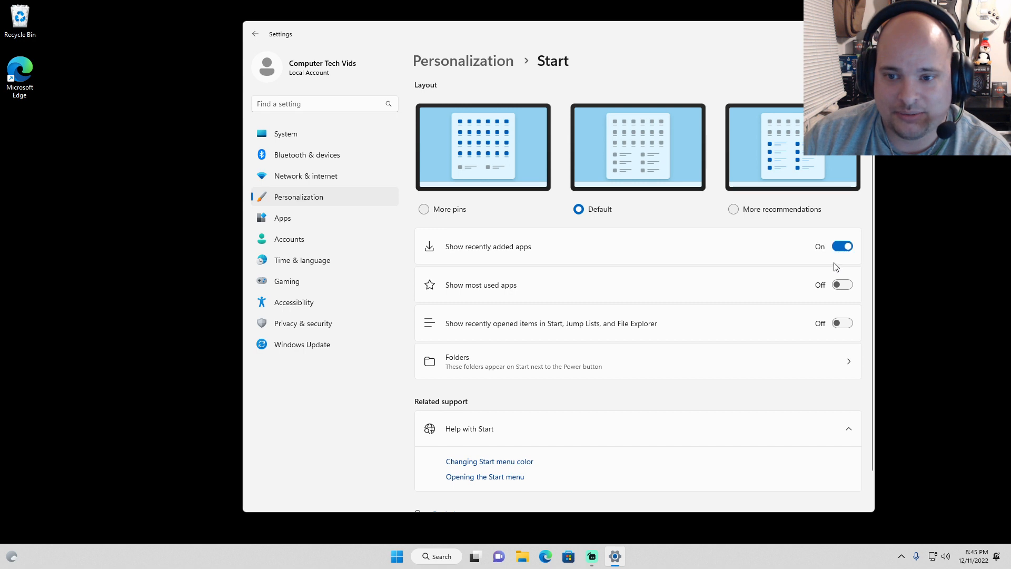
click(841, 249)
click(841, 324)
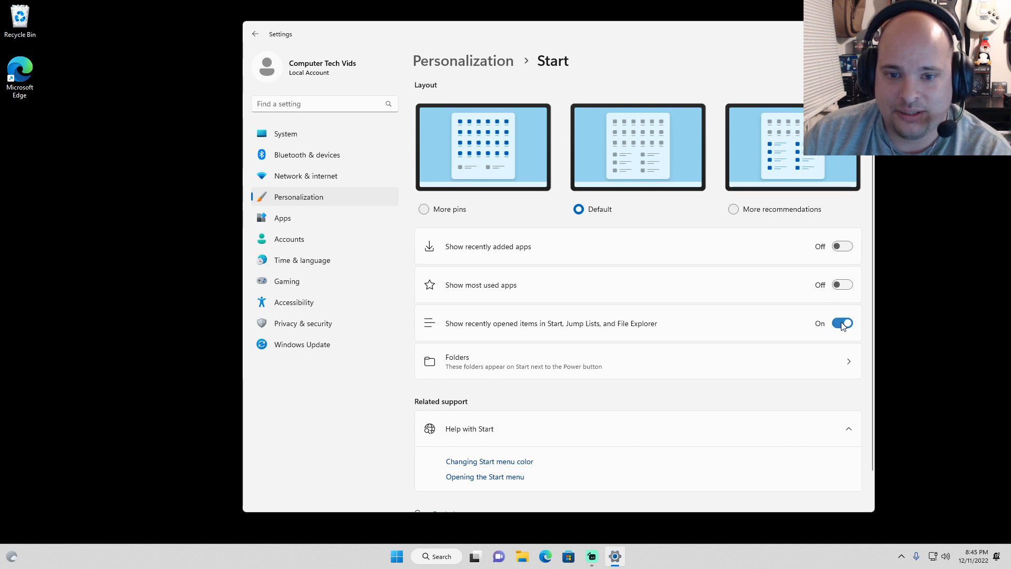
click(842, 325)
Check the Start menu's pinned and recommended areas, the search view and File Explorer's taskbar shortcut list.
click(404, 552)
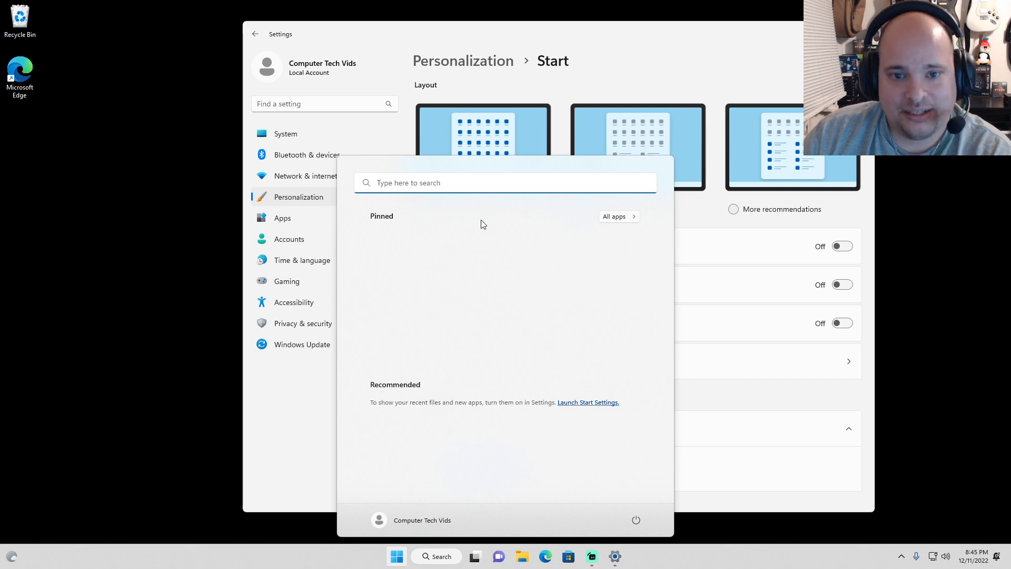
click(456, 183)
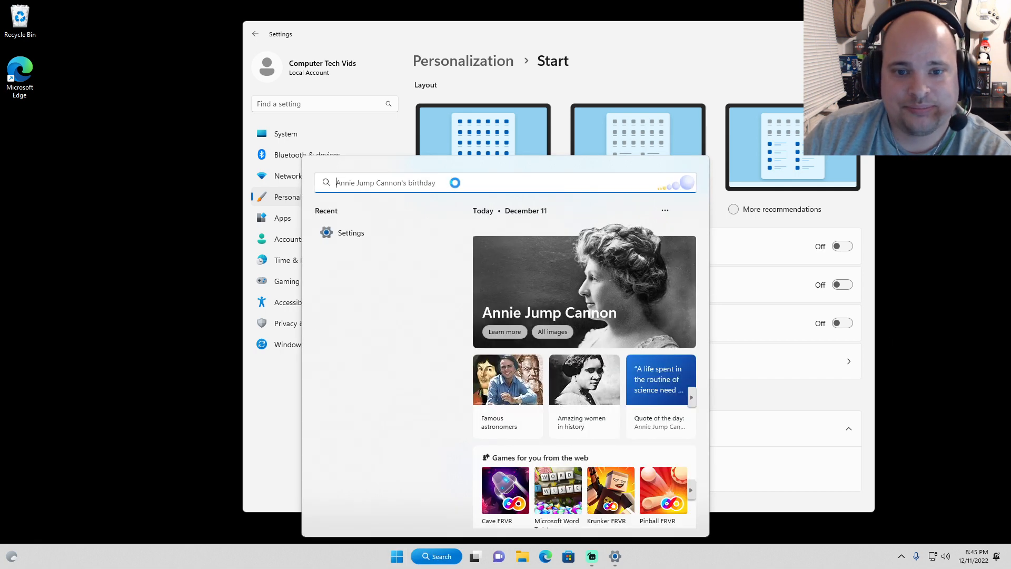
click(399, 552)
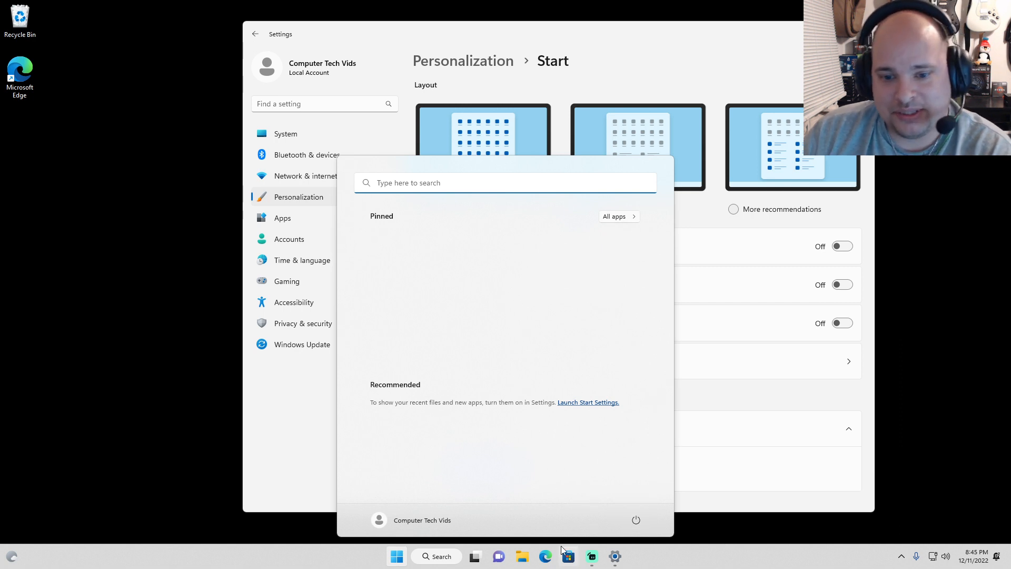
right_click(526, 558)
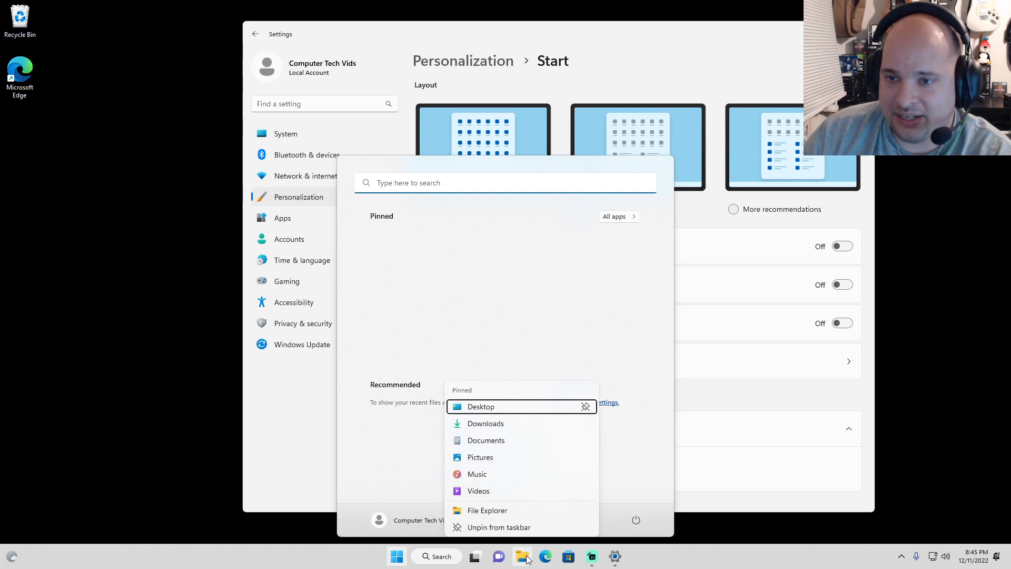
click(484, 334)
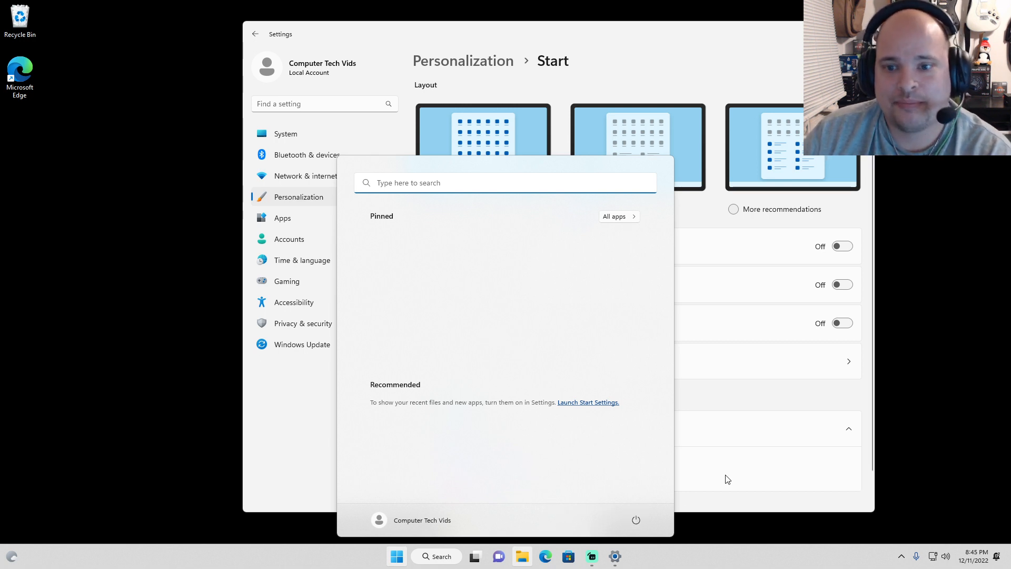
click(771, 413)
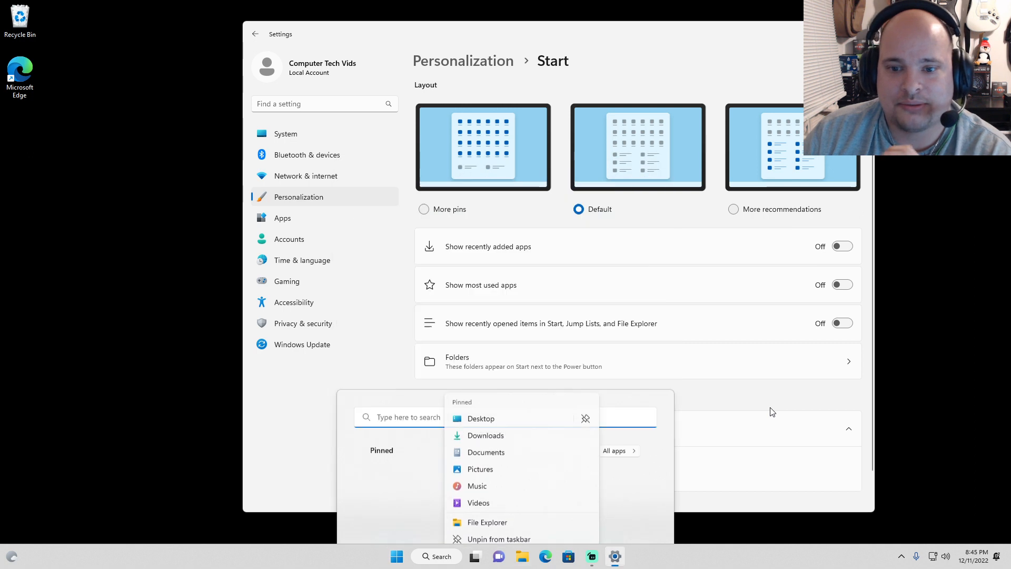
In the Start folders settings, turn on Settings and File Explorer as shortcuts beside the Power button.
click(583, 367)
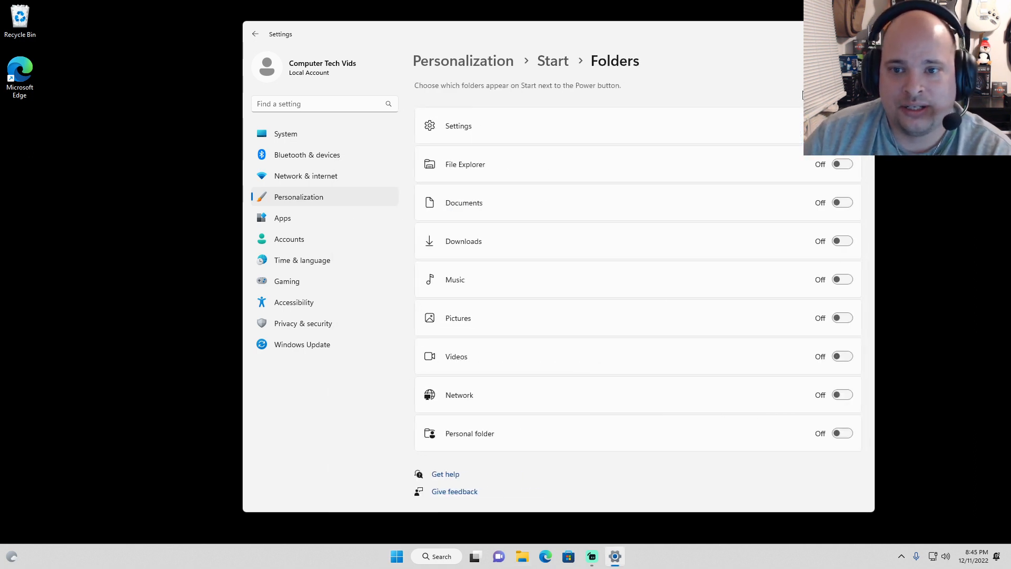
drag(730, 44, 643, 43)
click(750, 128)
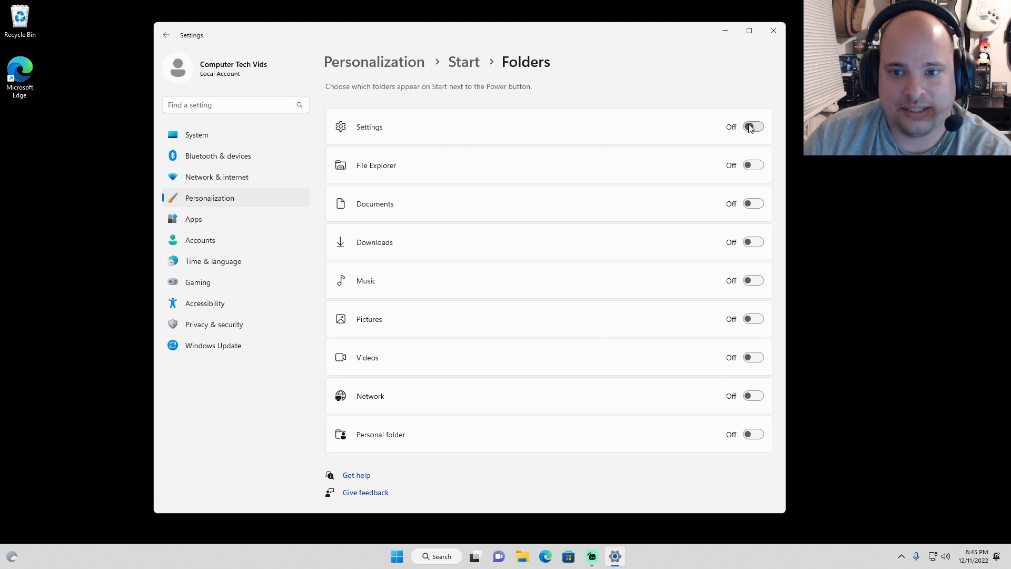
click(754, 167)
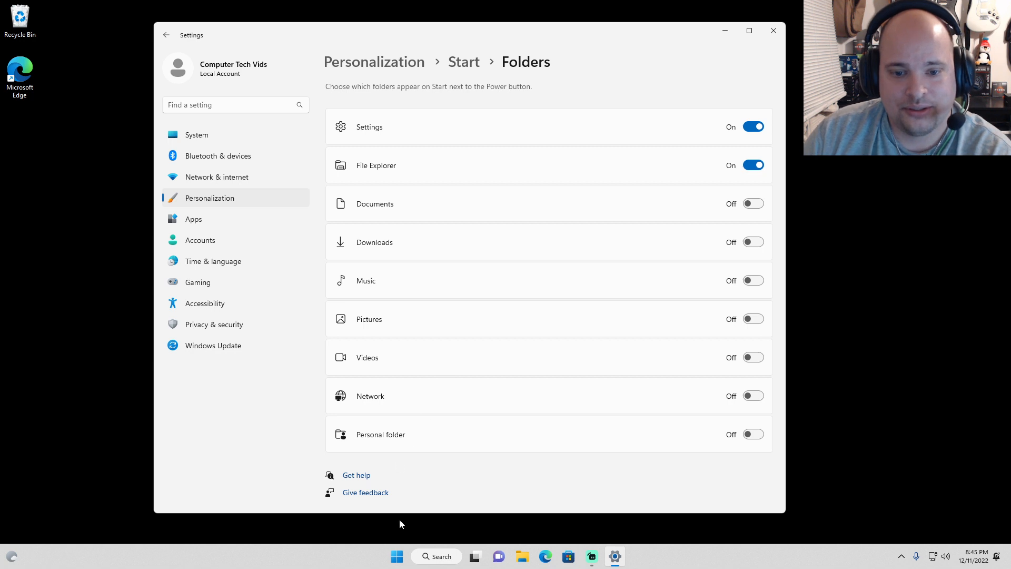
Check the shortcuts beside the Power button in the Start menu and close the Settings window.
click(397, 556)
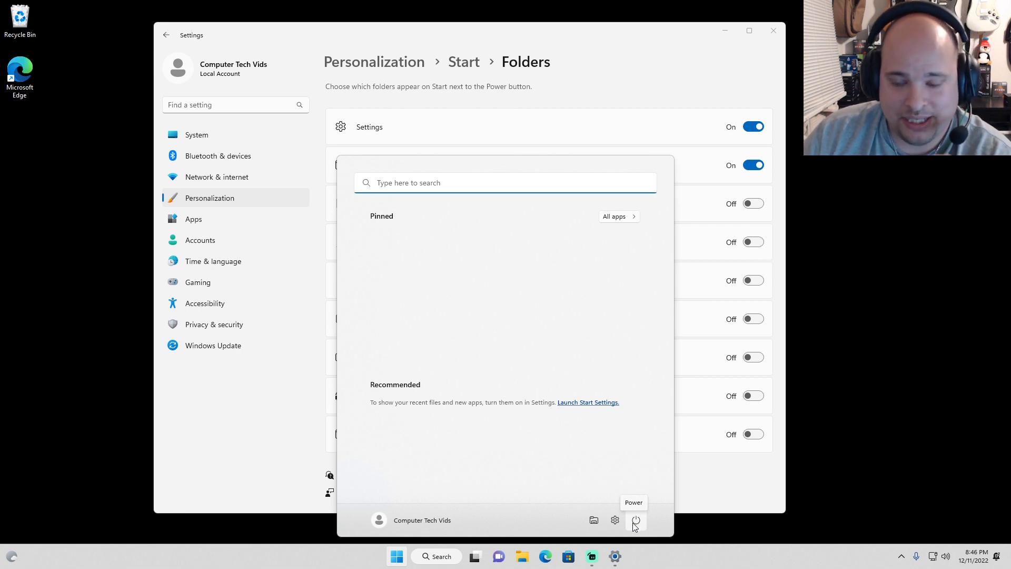
click(673, 561)
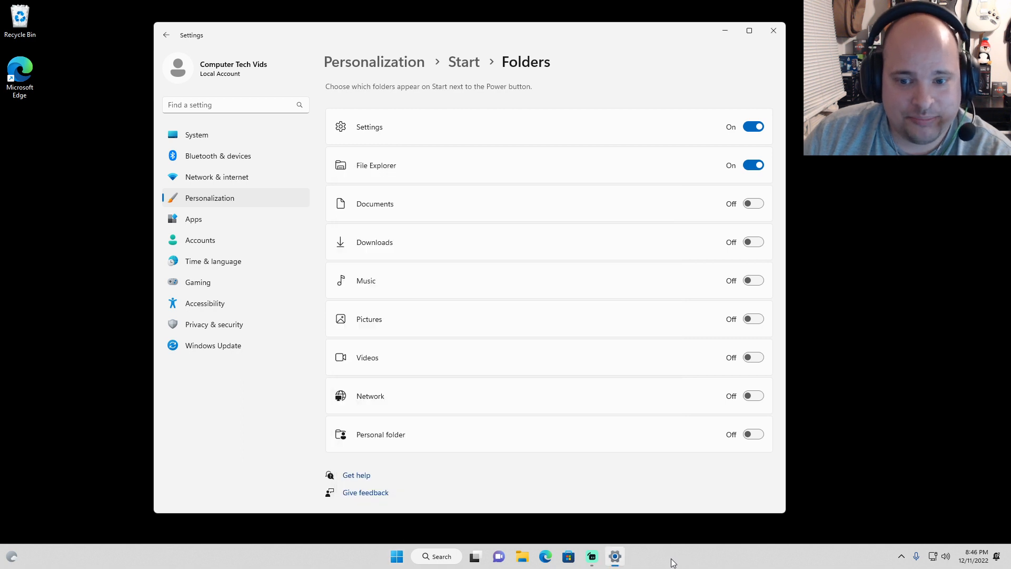
click(777, 34)
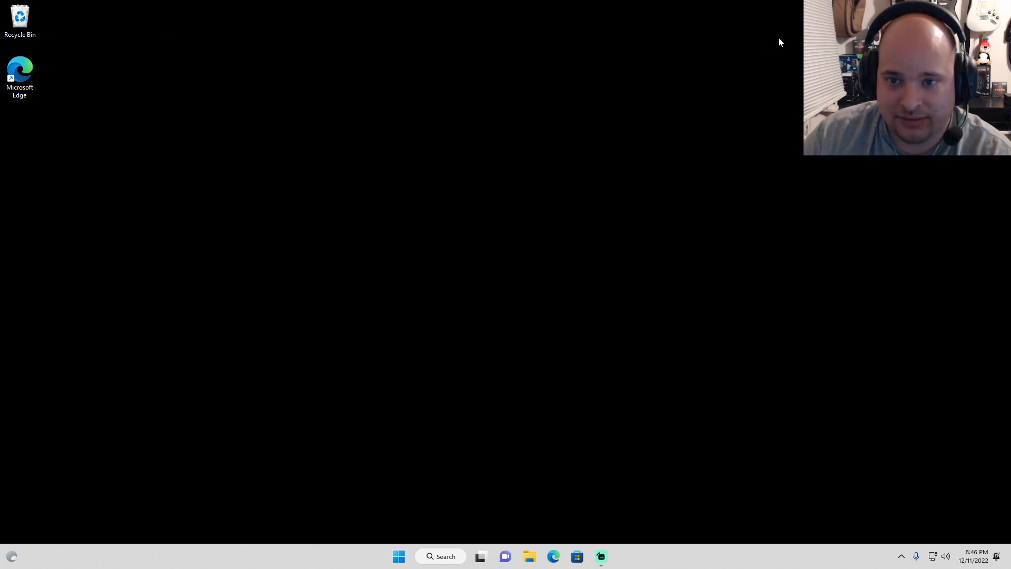
Pin Adobe Acrobat to Start from the full list of apps.
click(408, 558)
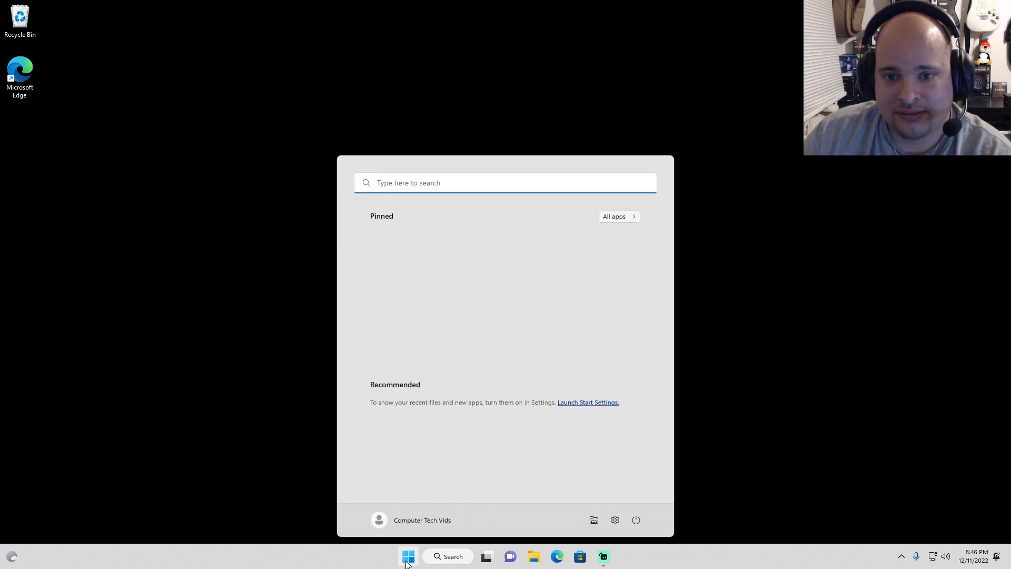
click(609, 221)
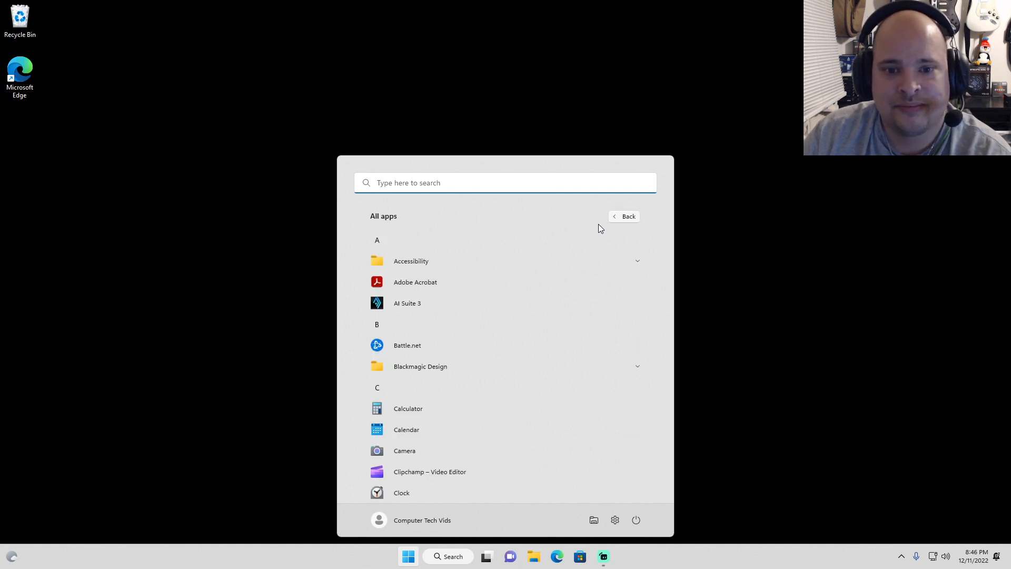
right_click(544, 282)
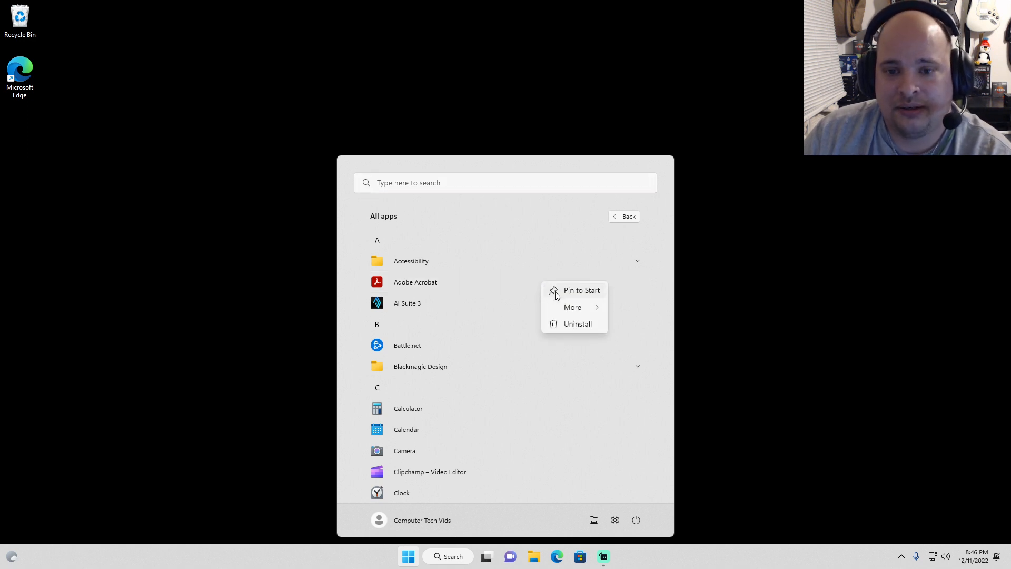
click(558, 295)
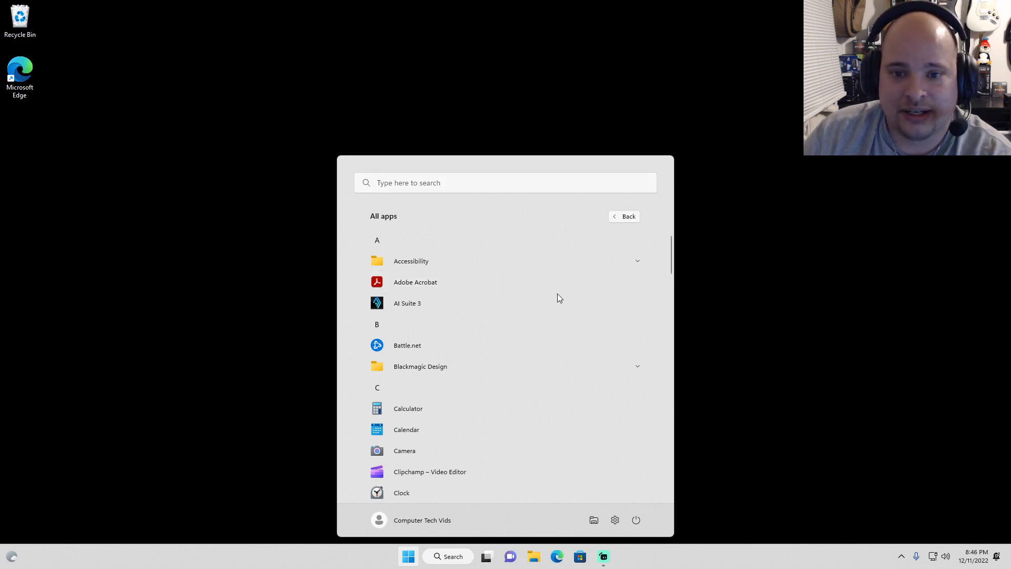
right_click(434, 288)
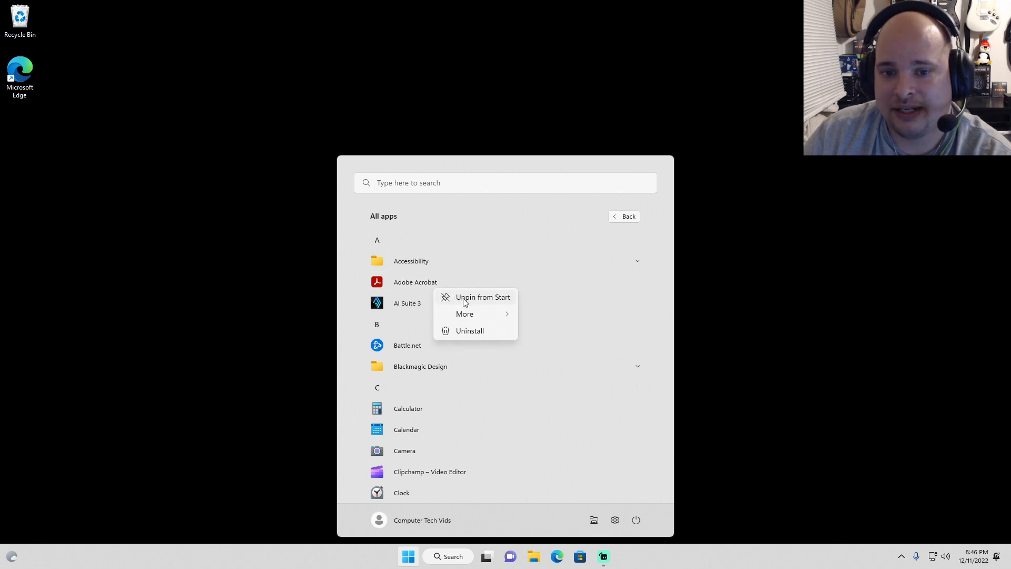
click(617, 222)
click(625, 217)
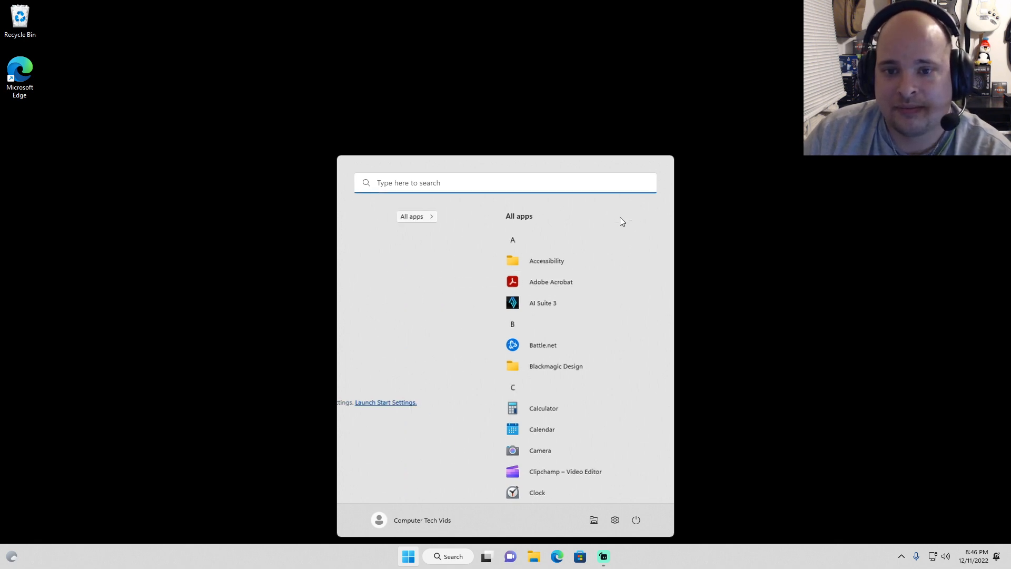
click(735, 318)
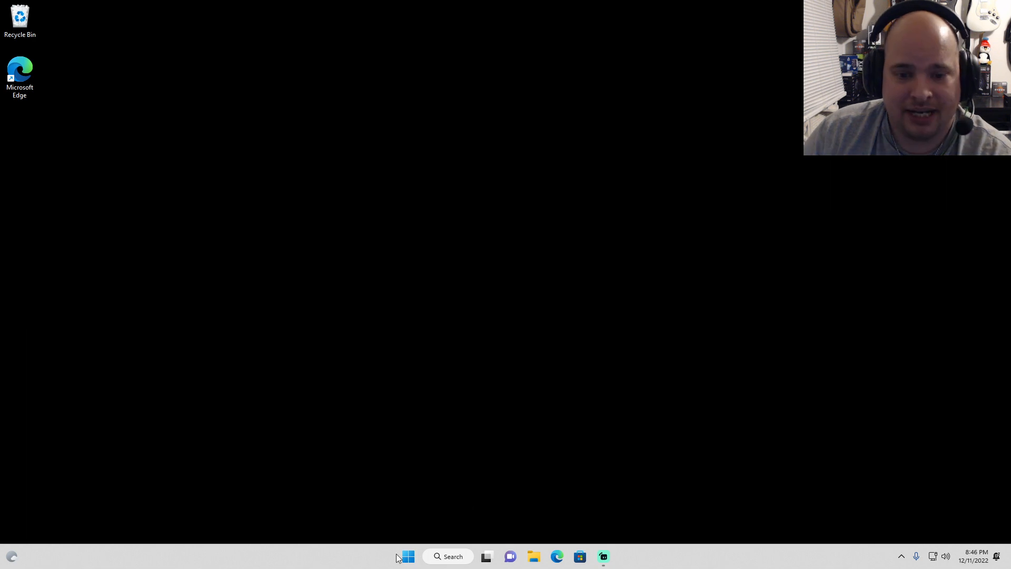
Open Settings from the Start menu, review the Start personalization options and the Folders page, and close the window.
click(405, 557)
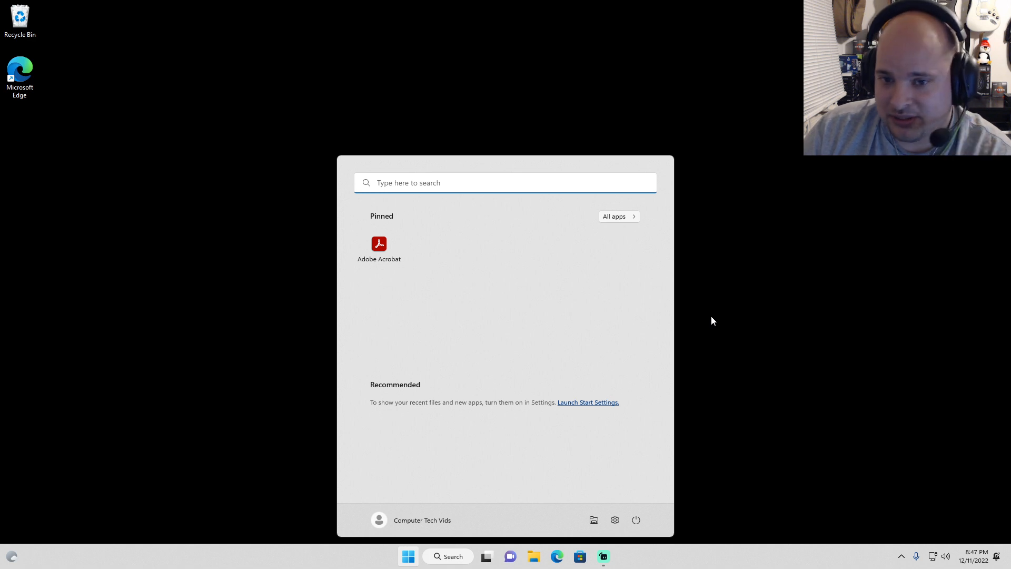
click(614, 520)
click(229, 203)
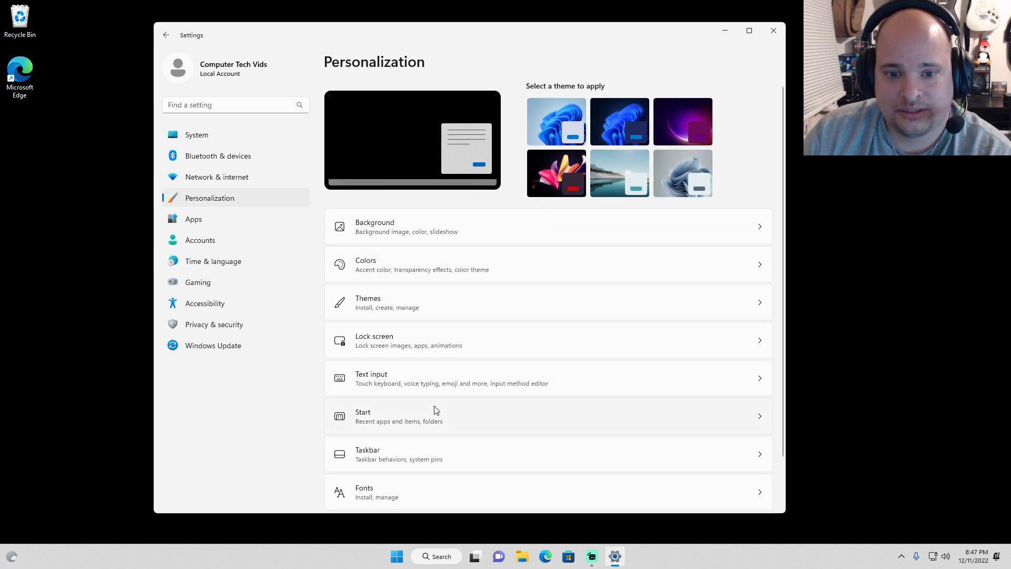
click(435, 411)
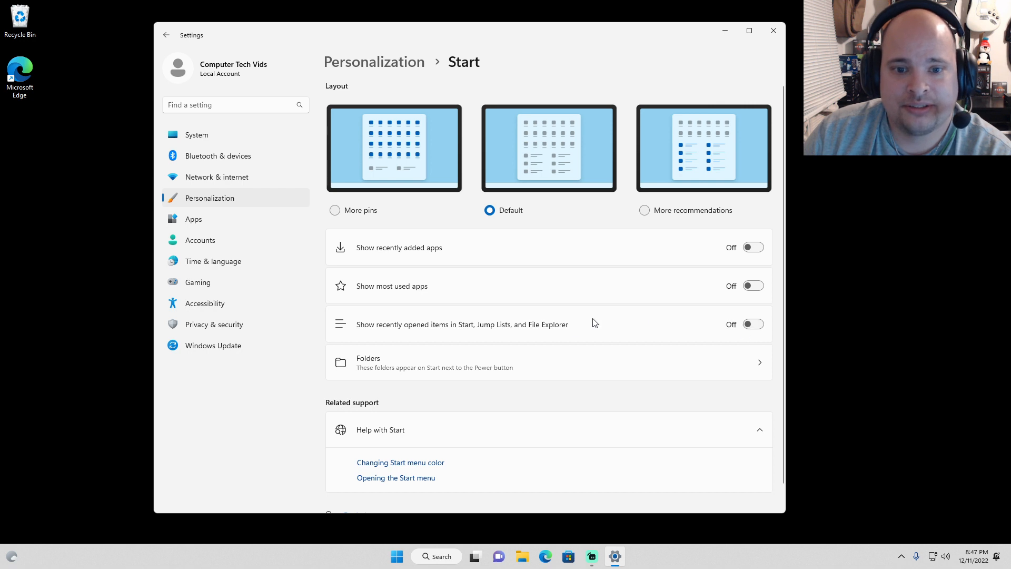
click(561, 364)
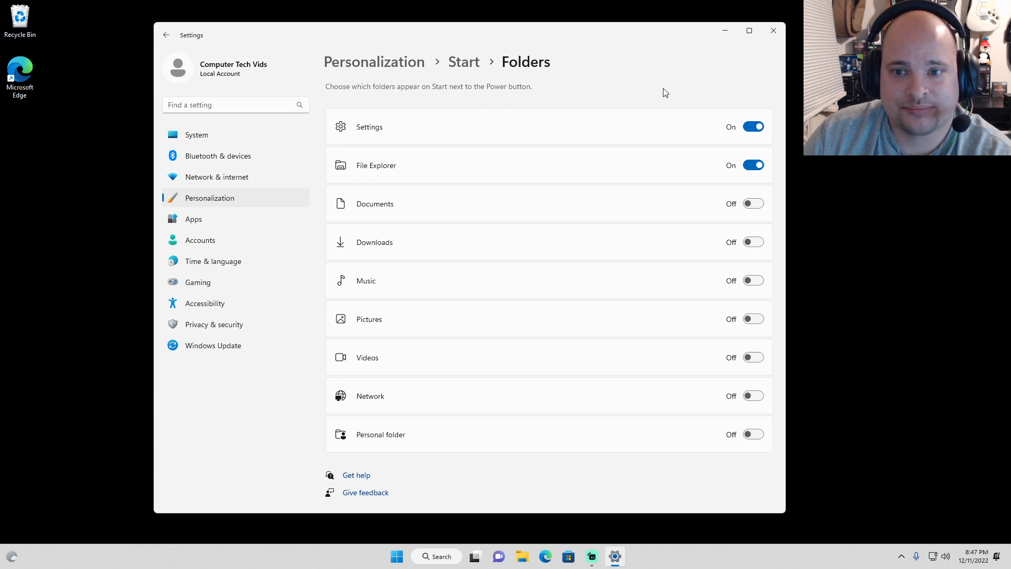
click(773, 31)
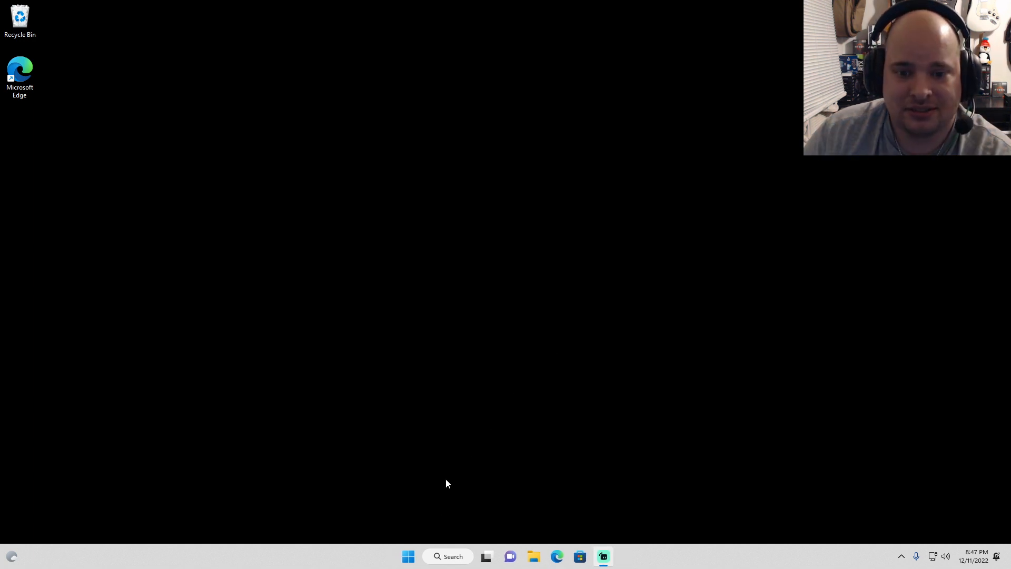
Review the Start menu's pinned area and the icons on the taskbar.
key(super)
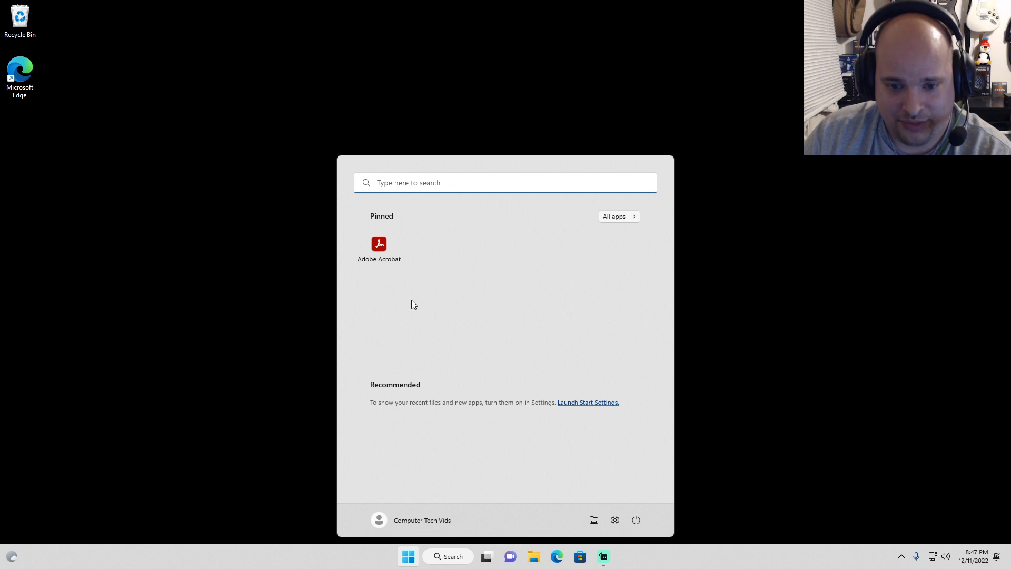
click(714, 358)
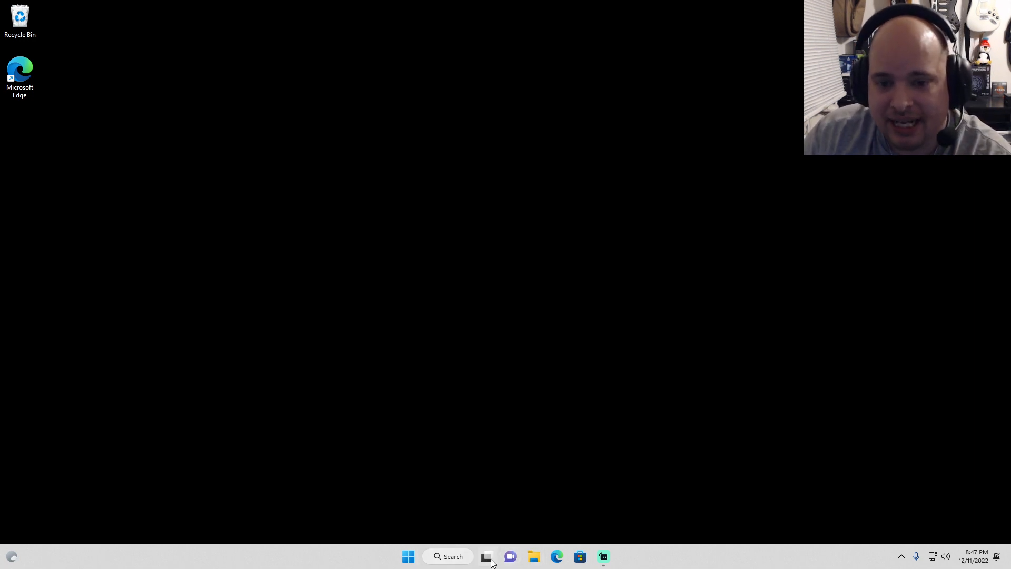
mouse_move(604, 558)
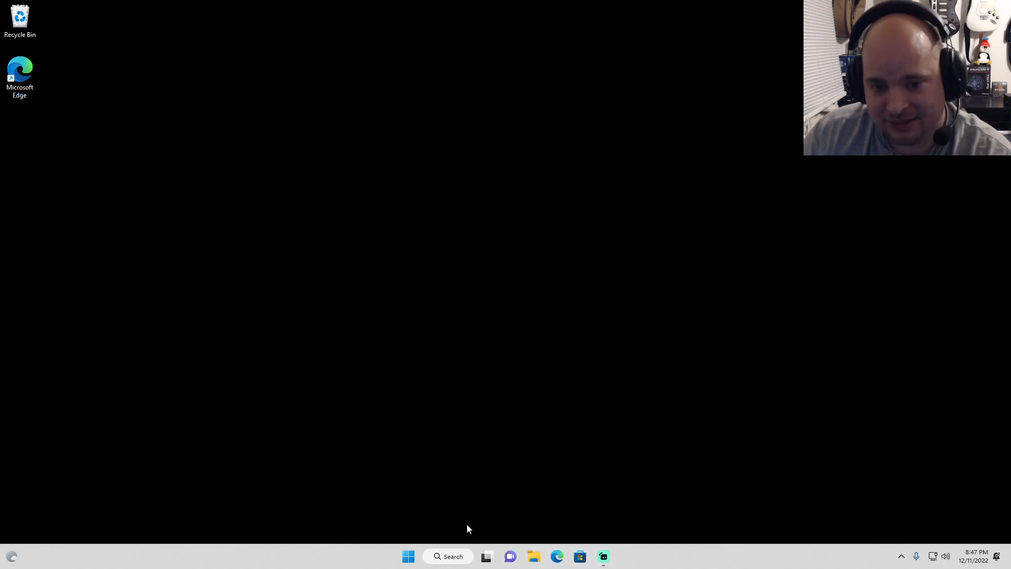
In the Taskbar personalization settings, turn off the Chat, Widgets and Task view items.
click(410, 556)
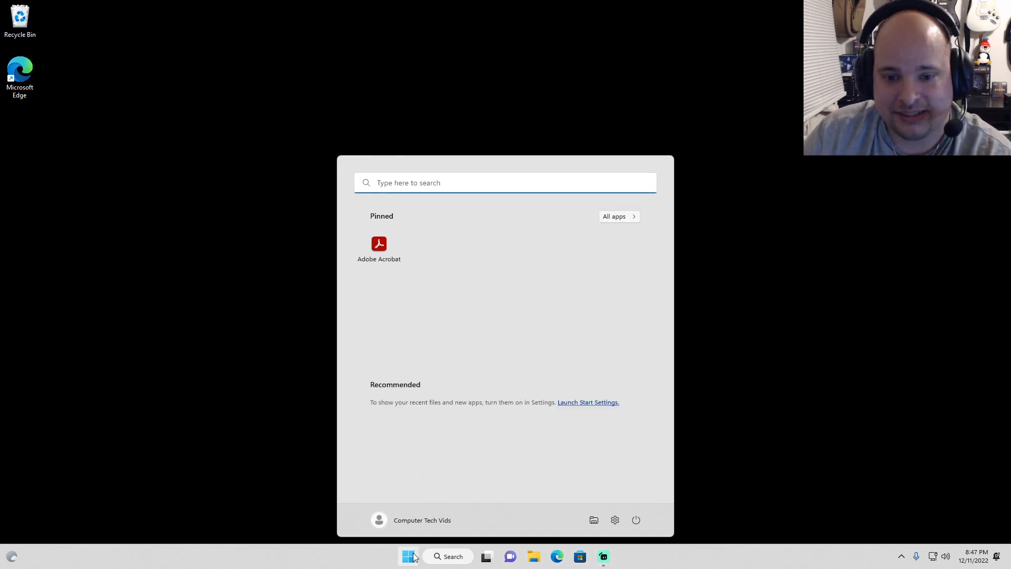
click(611, 527)
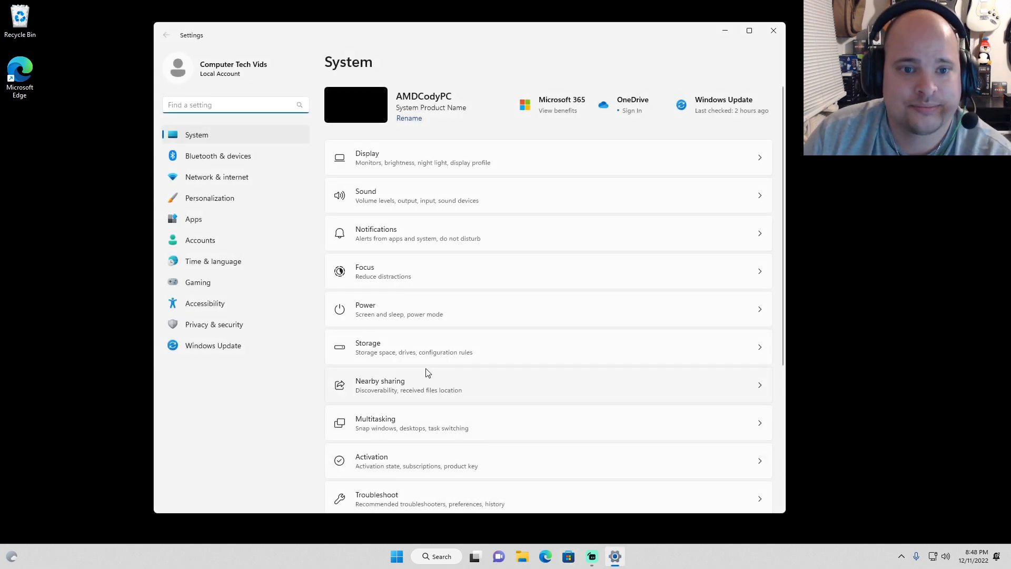
click(251, 197)
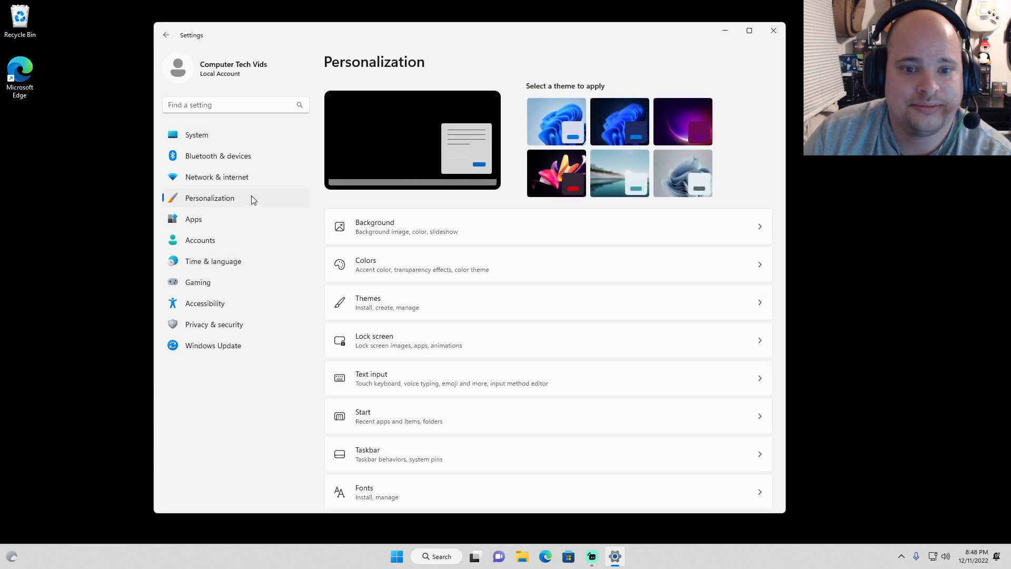
click(439, 457)
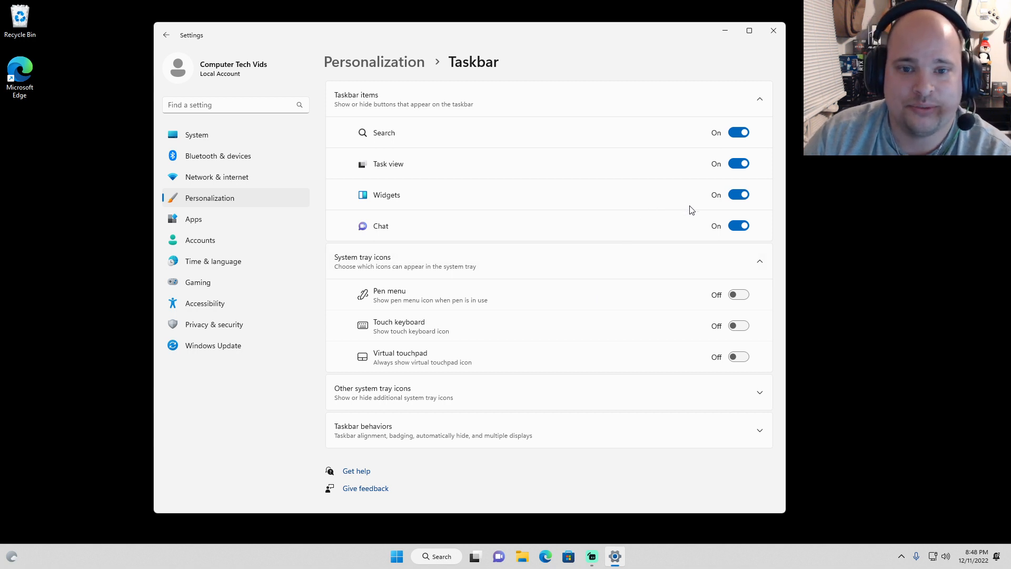
click(736, 226)
click(739, 195)
click(740, 163)
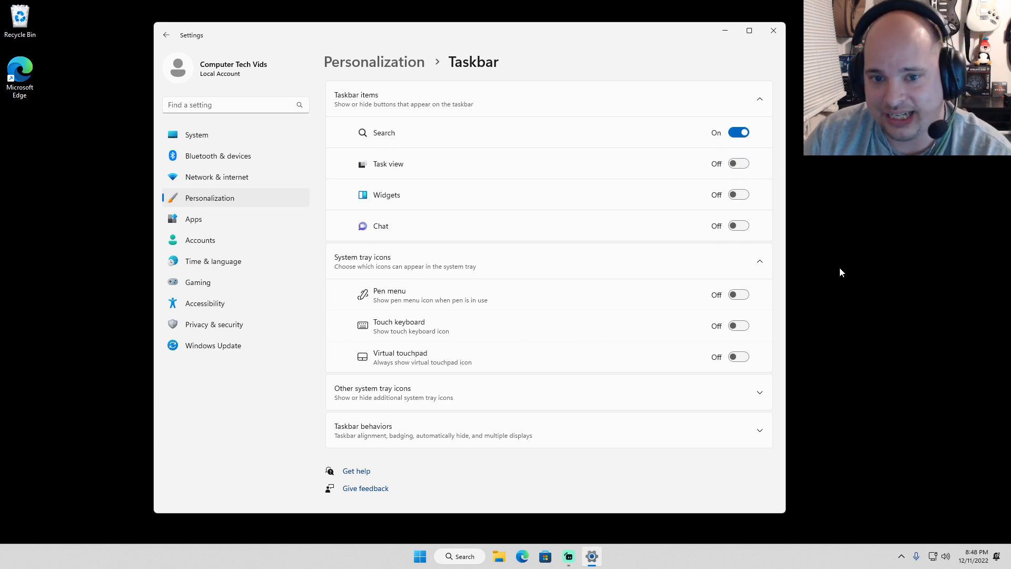
Search for "penguins" with the taskbar search to examine the kinds of results offered.
click(467, 556)
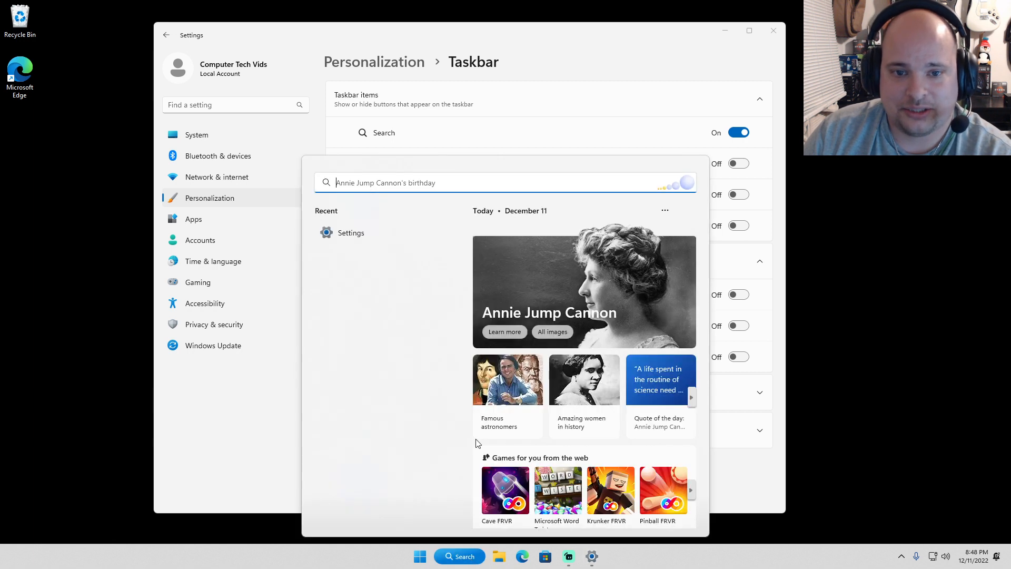
text(penguins)
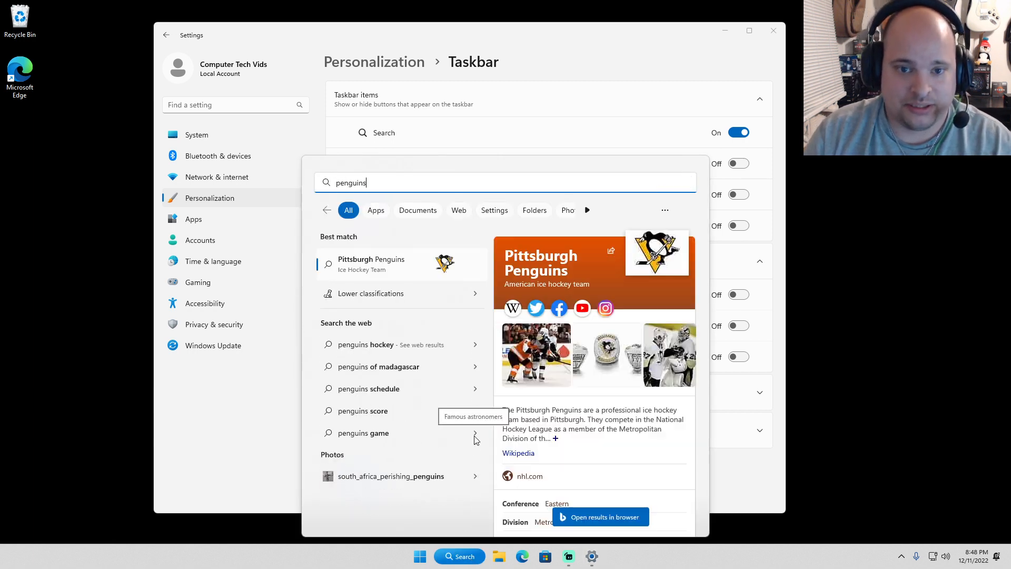
text(=)
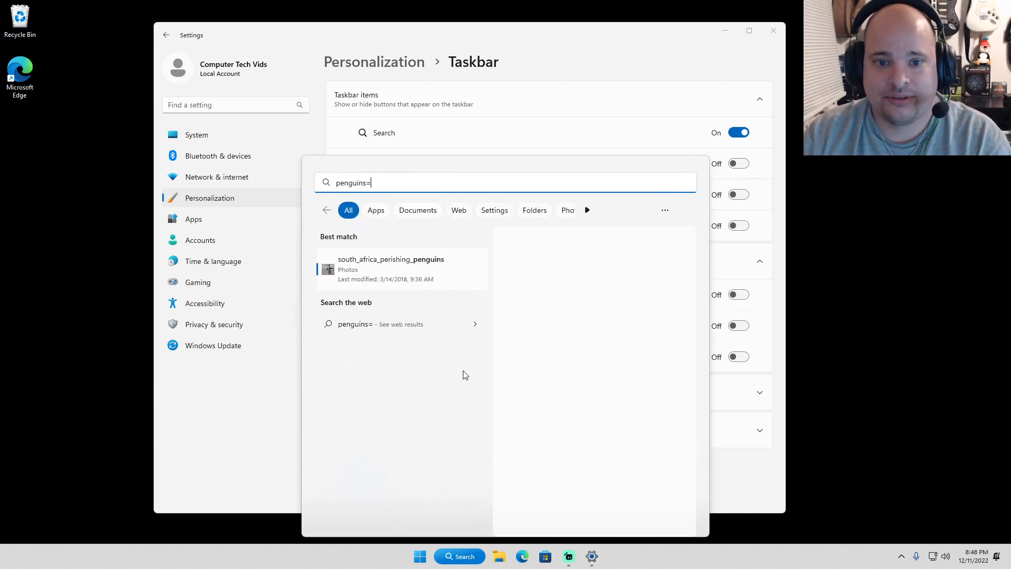
Replace the search text with "printer", look over the suggested results and dismiss the search view.
key(BackSpace)
key(BackSpace)
key(BackSpace)
key(BackSpace)
key(BackSpace)
key(BackSpace)
key(BackSpace)
key(BackSpace)
key(BackSpace)
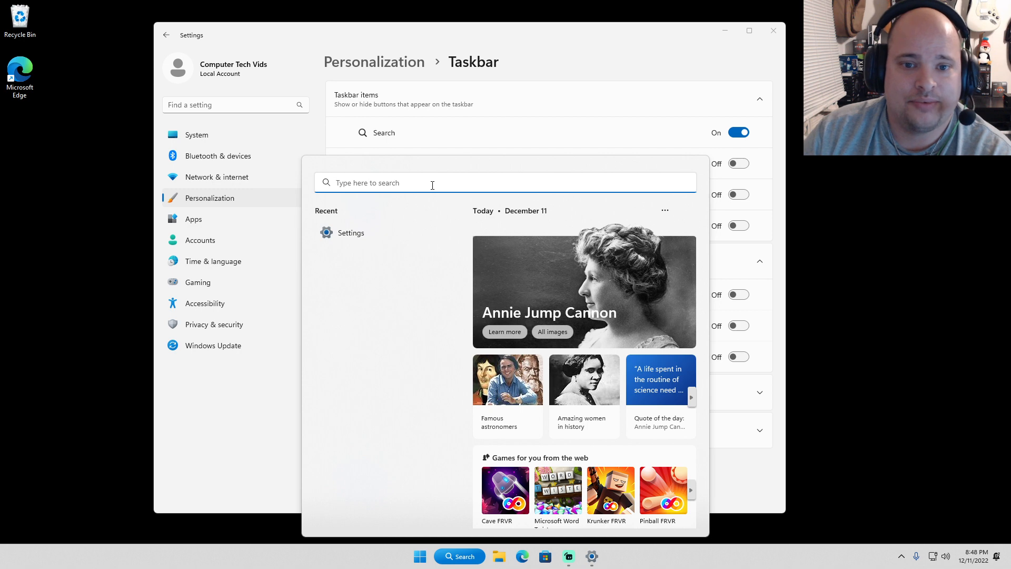
text(printer)
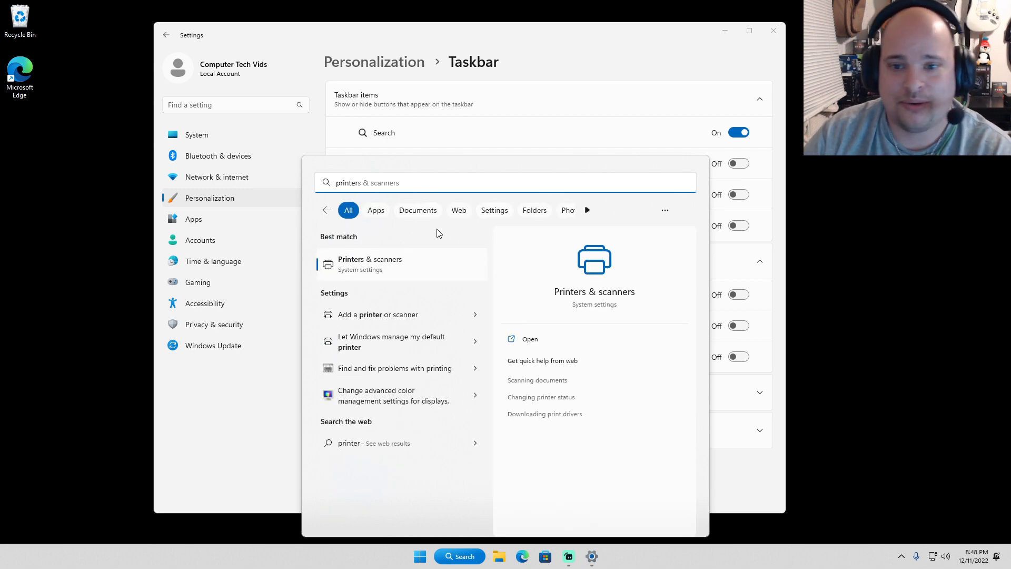
click(541, 66)
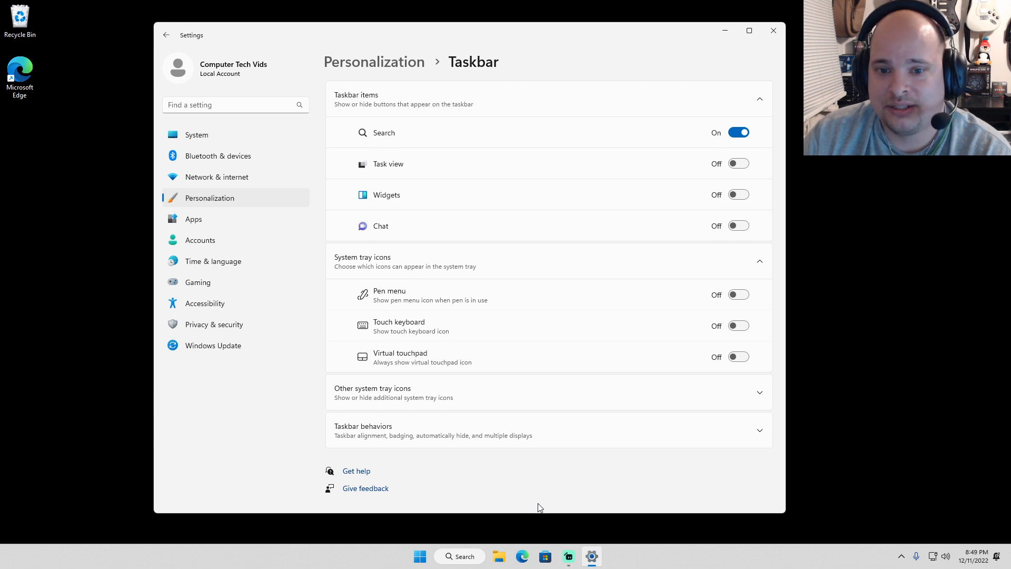
Set the taskbar alignment to Left in the taskbar behaviors and close the Settings window.
click(652, 435)
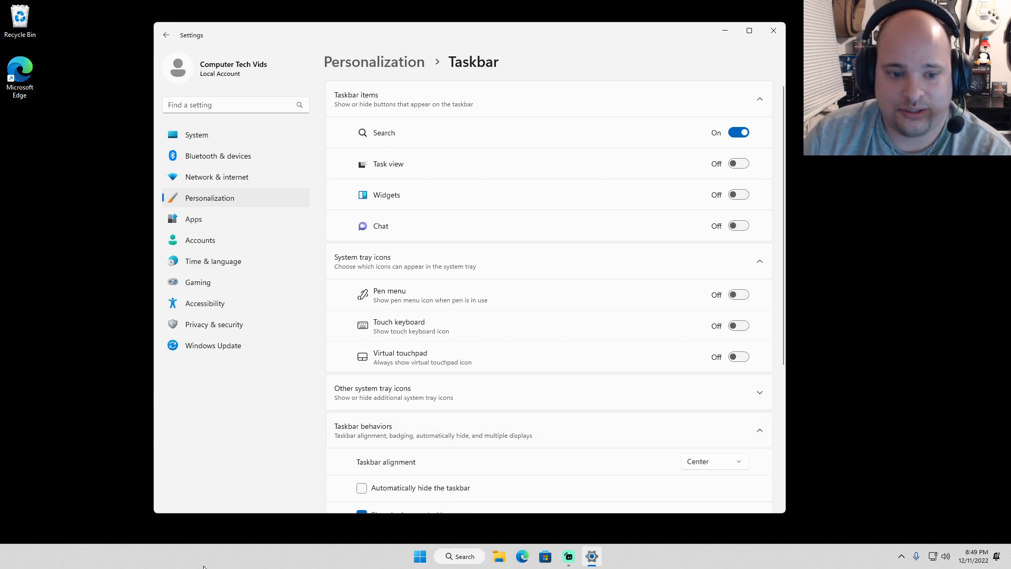
click(598, 435)
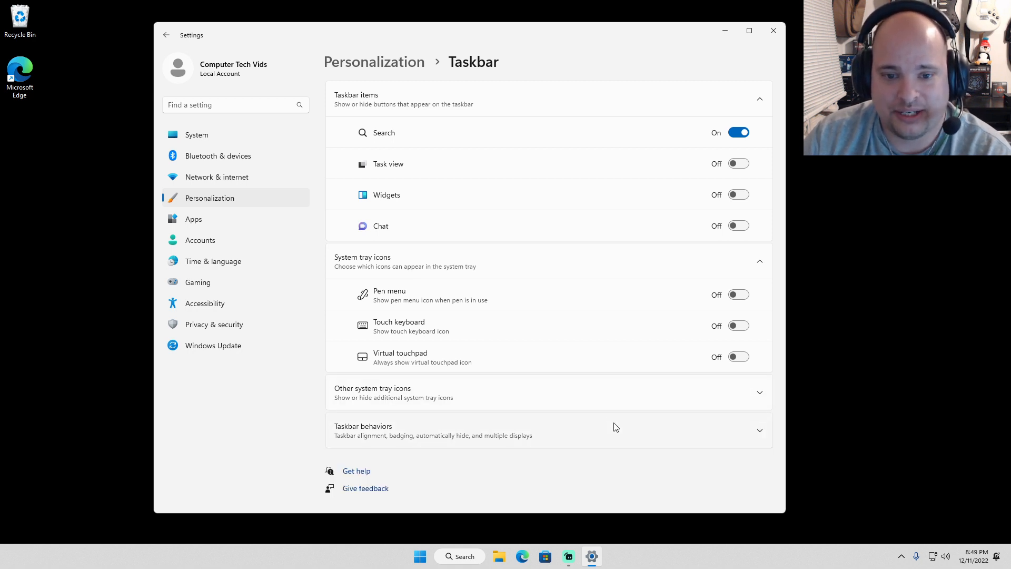
click(612, 425)
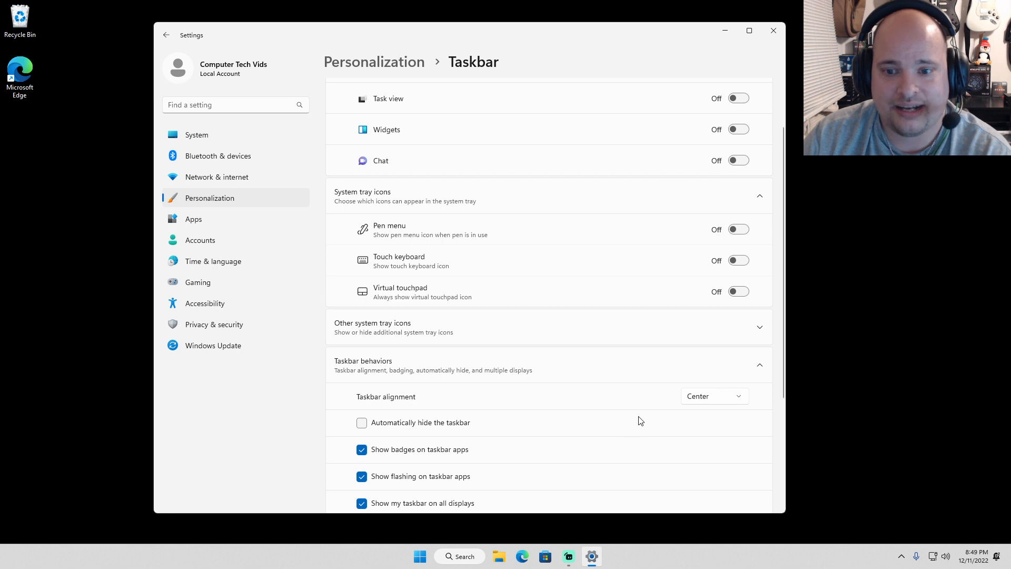
click(717, 403)
click(714, 385)
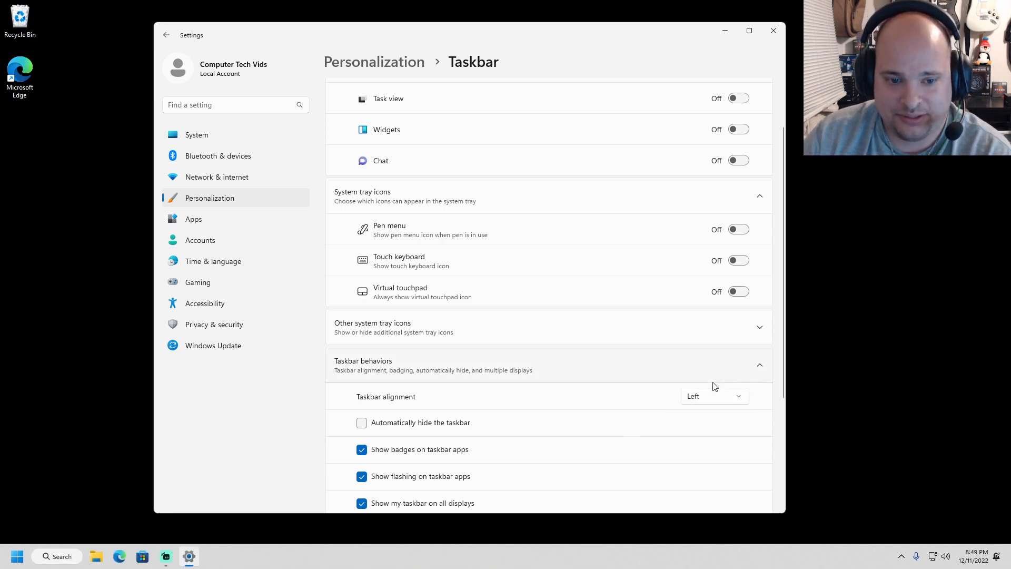
click(773, 31)
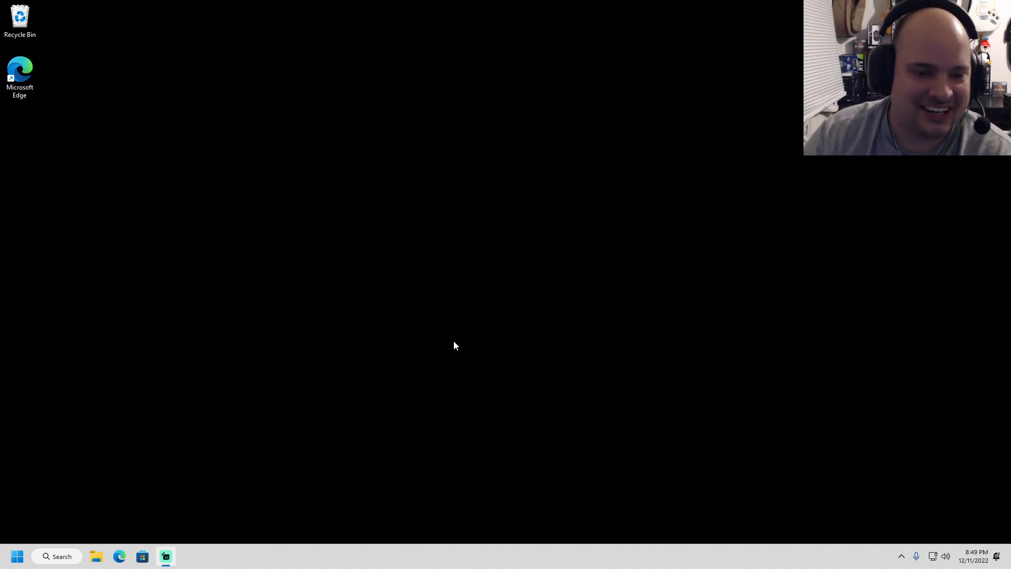
Browse the Start menu's full list of apps from its new location, then dismiss the menu.
click(11, 558)
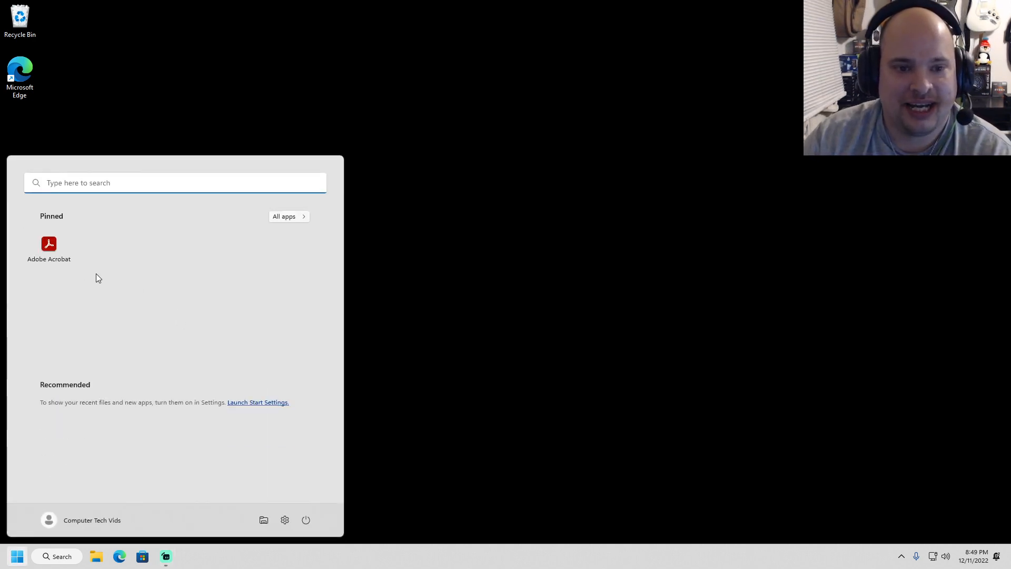
click(284, 217)
scroll(154, 359, down, 3)
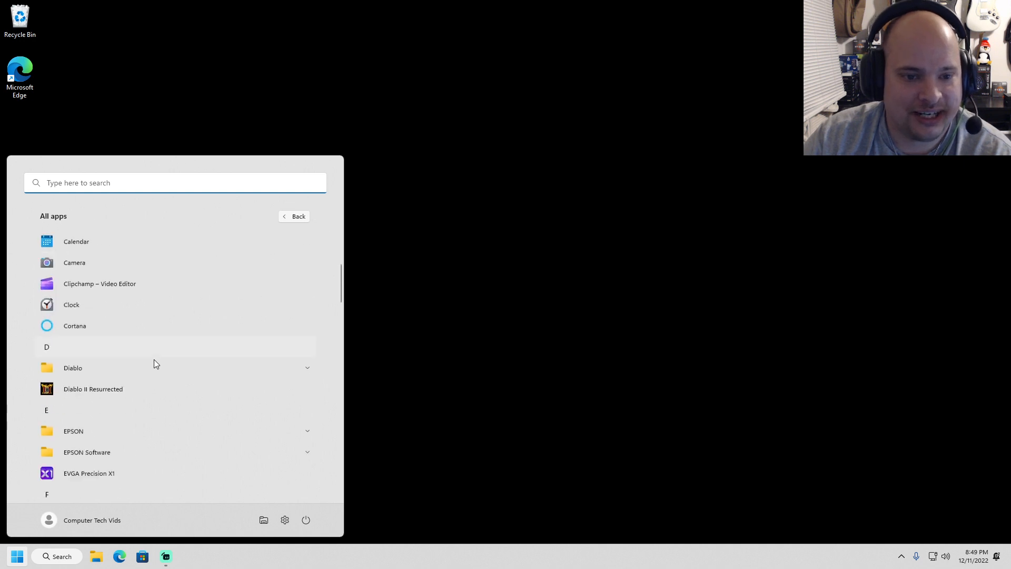
scroll(155, 360, down, 10)
click(508, 355)
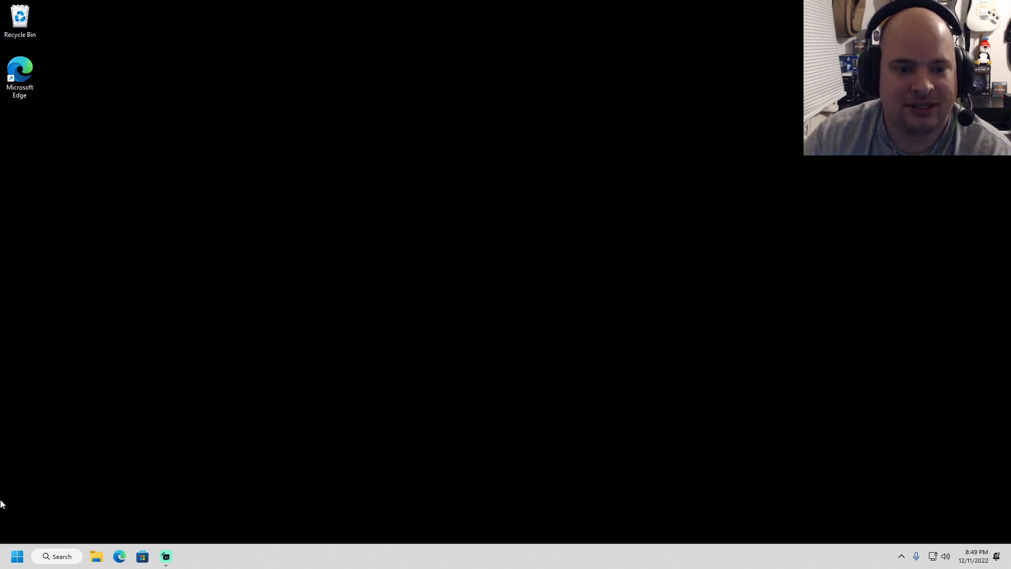
click(24, 550)
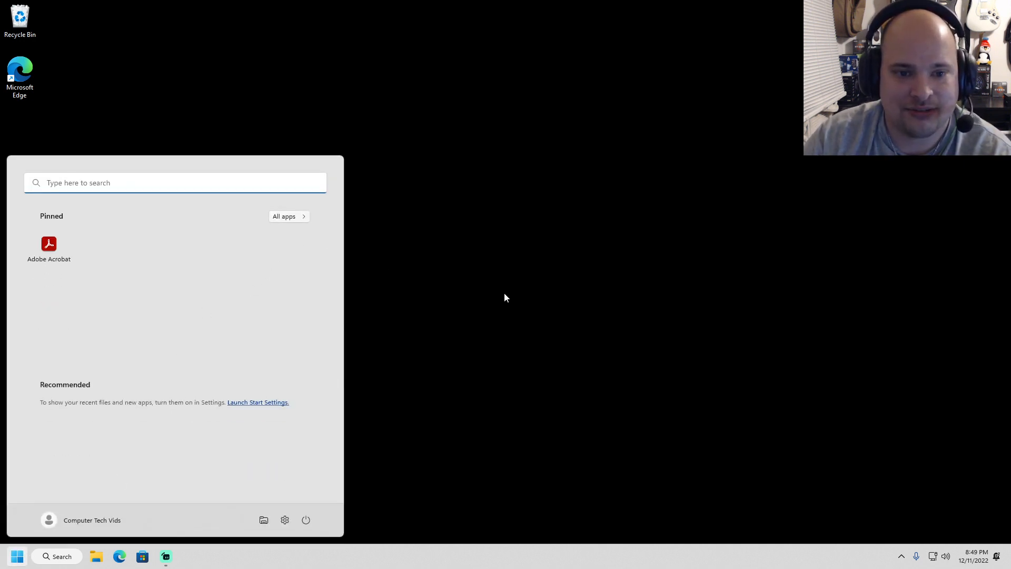
click(286, 218)
scroll(246, 311, down, 3)
scroll(247, 311, down, 5)
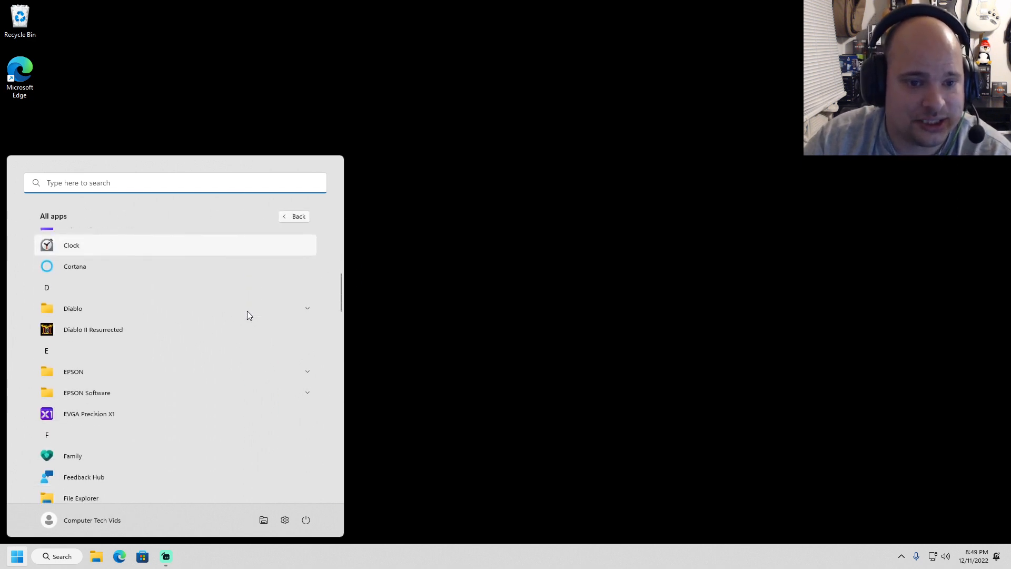
click(460, 366)
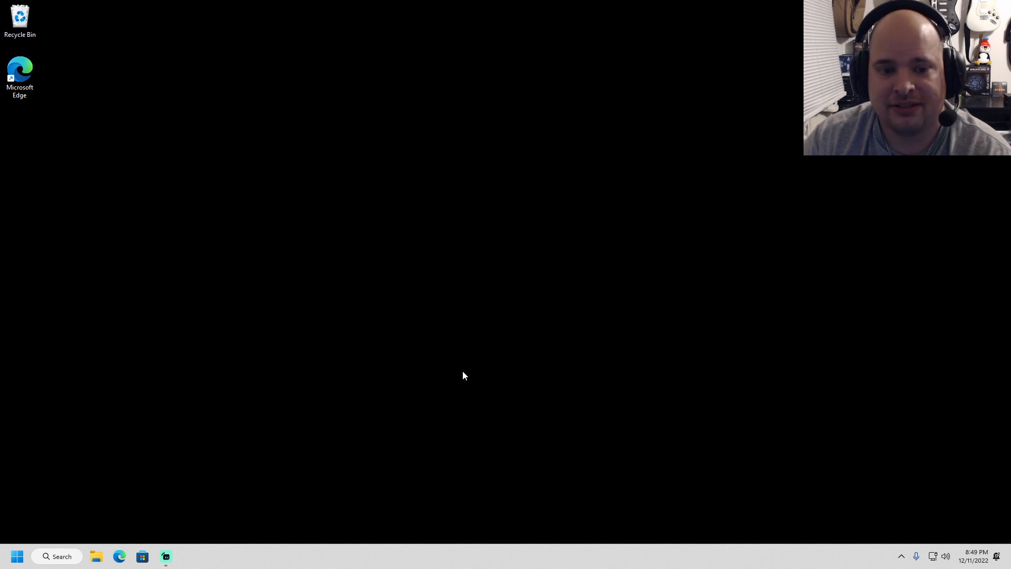
Unpin Microsoft Store from the taskbar and move the Microsoft Edge icon ahead of File Explorer.
right_click(141, 557)
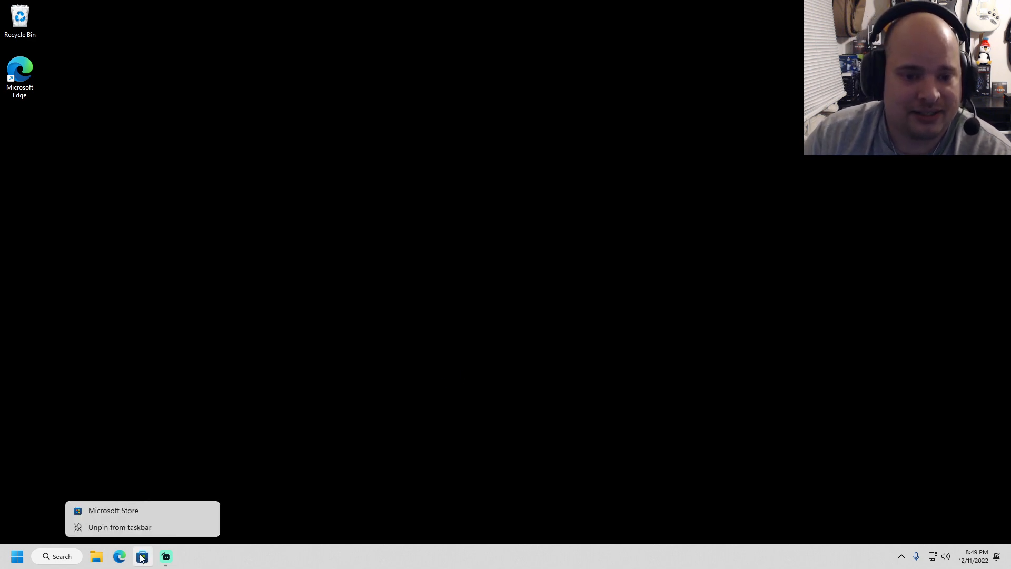
click(136, 528)
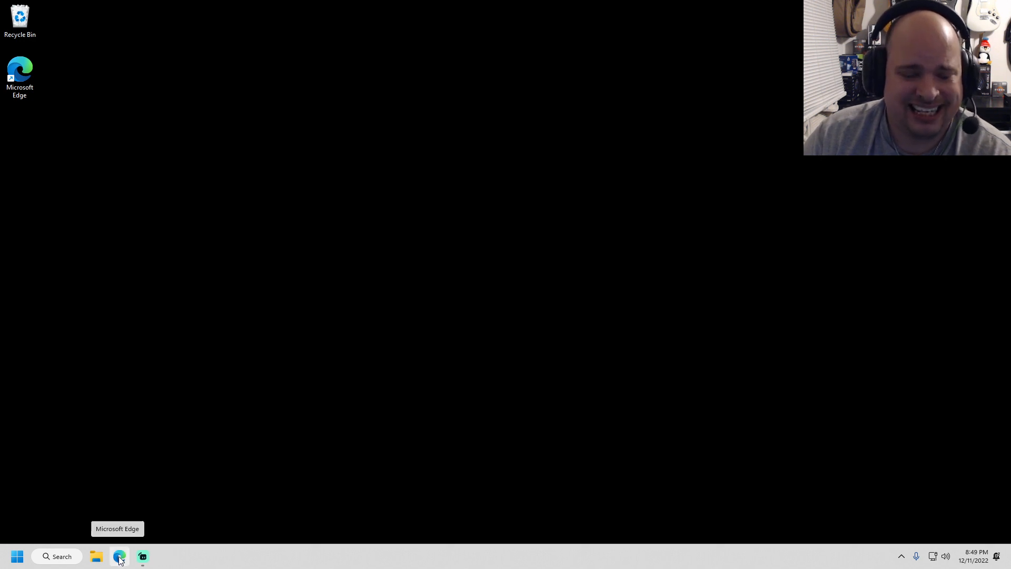
drag(121, 560, 91, 564)
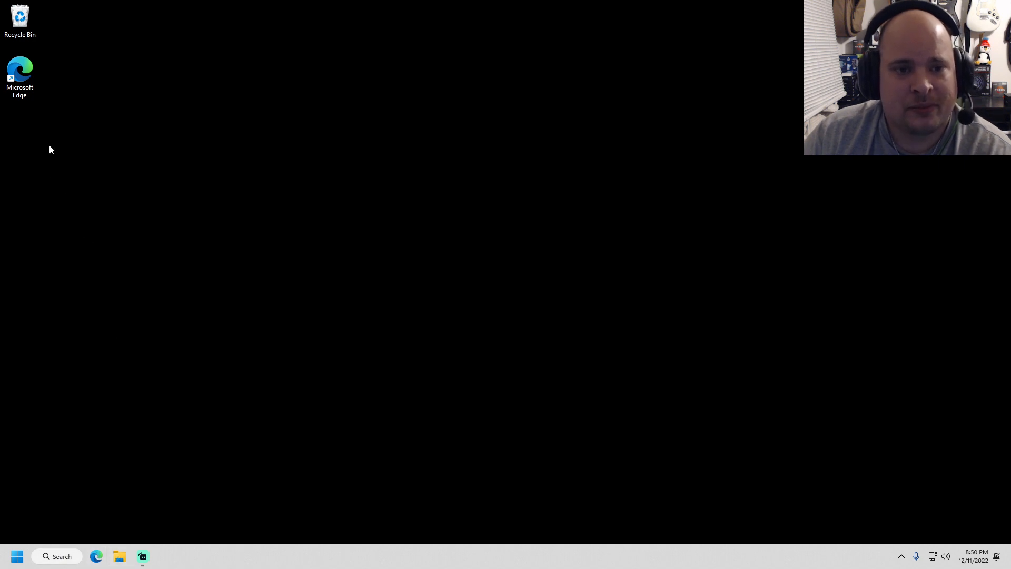
Delete the Microsoft Edge shortcut from the desktop.
click(25, 99)
key(Delete)
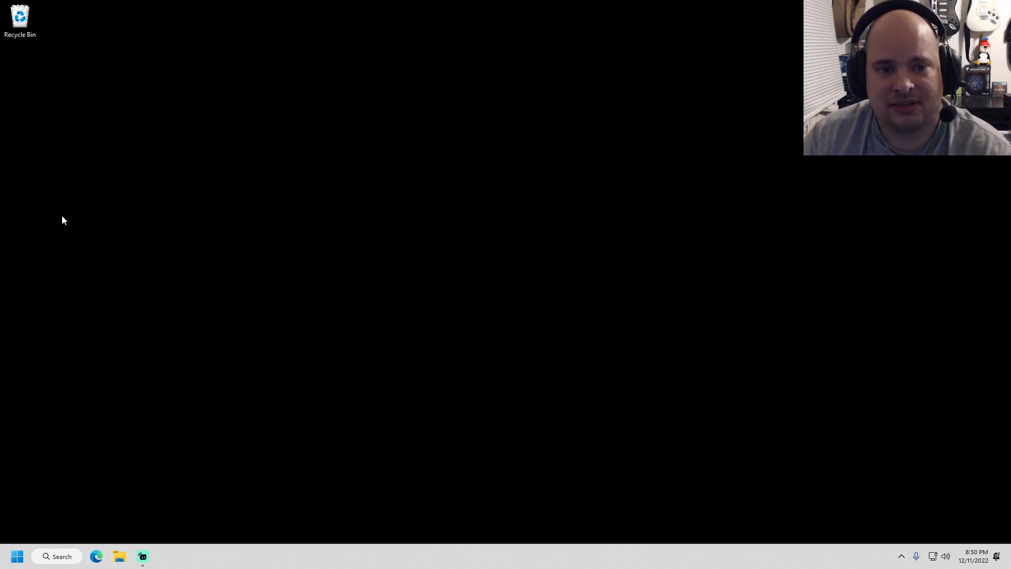
Examine which page File Explorer opens to and view the drives under This PC, closing the window each time.
click(119, 559)
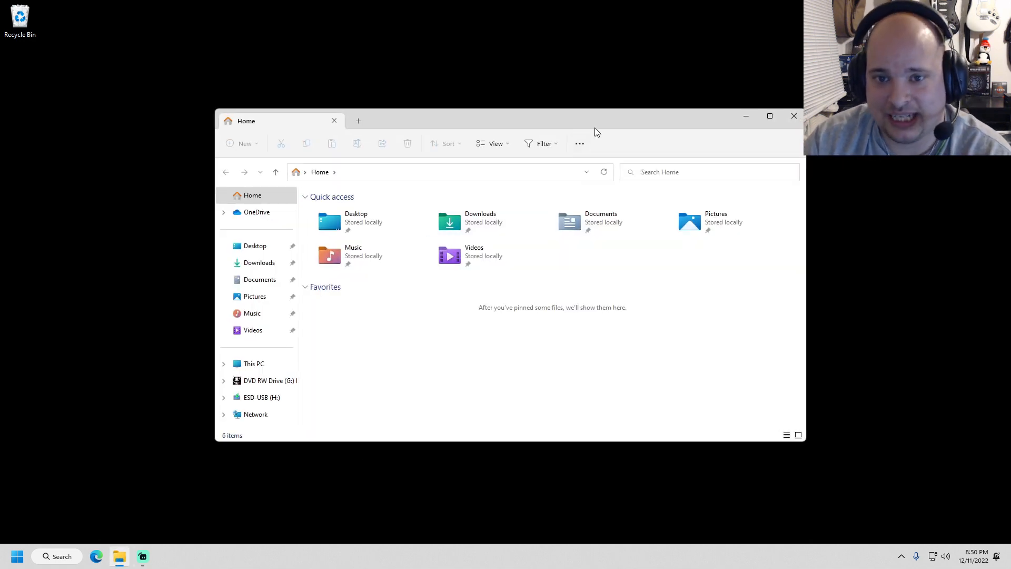
drag(536, 126, 443, 138)
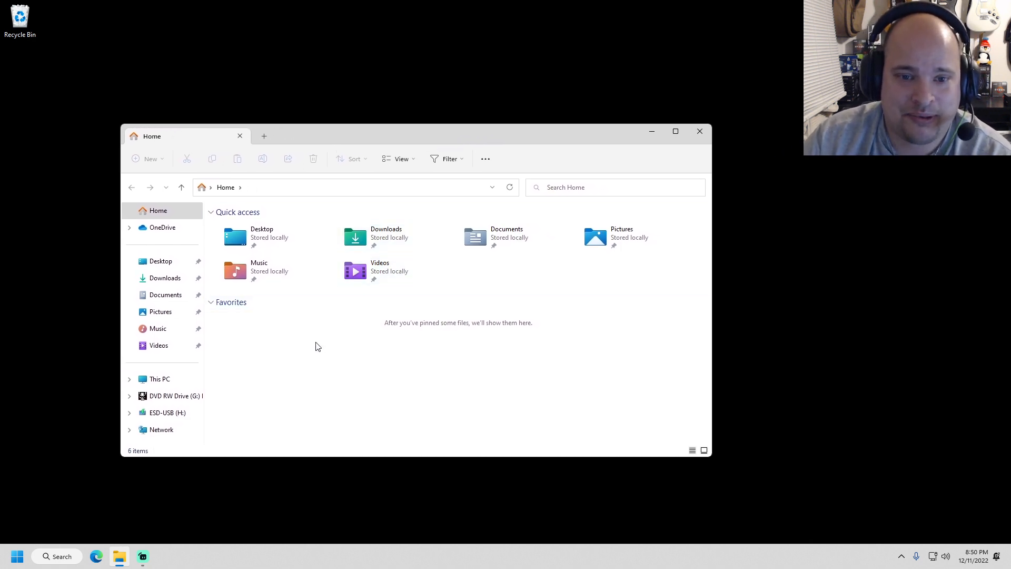
click(167, 381)
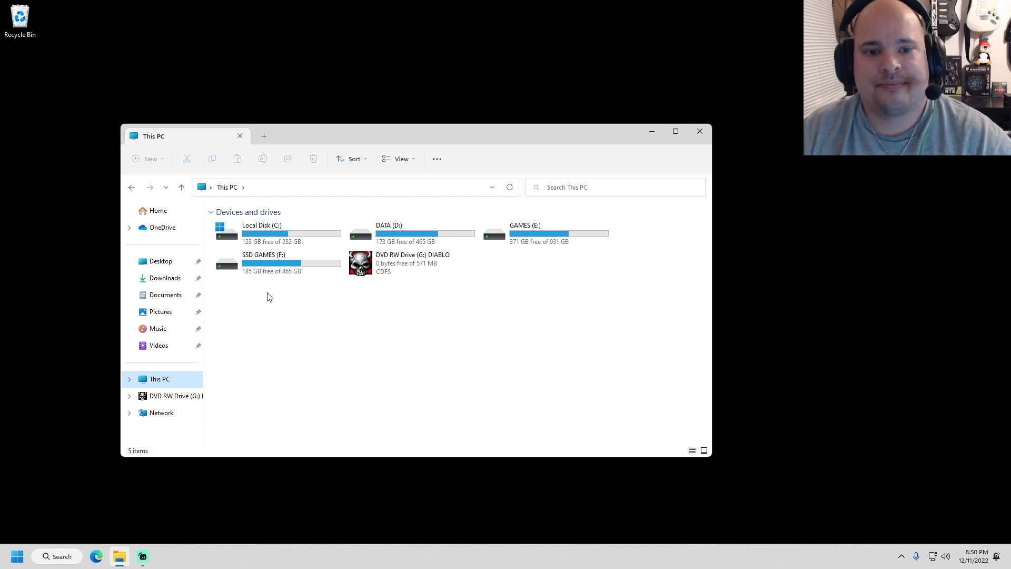
click(701, 133)
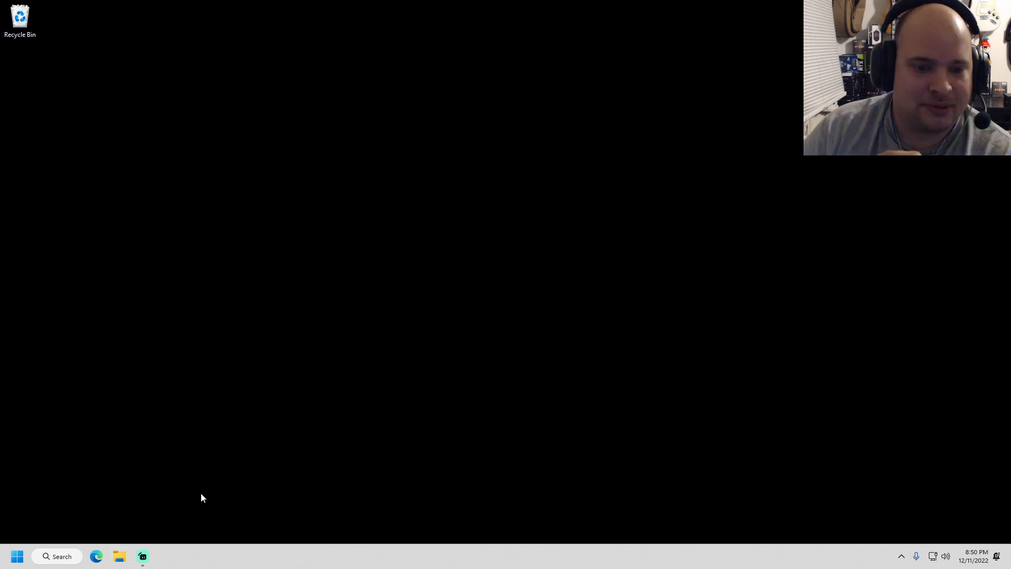
click(129, 554)
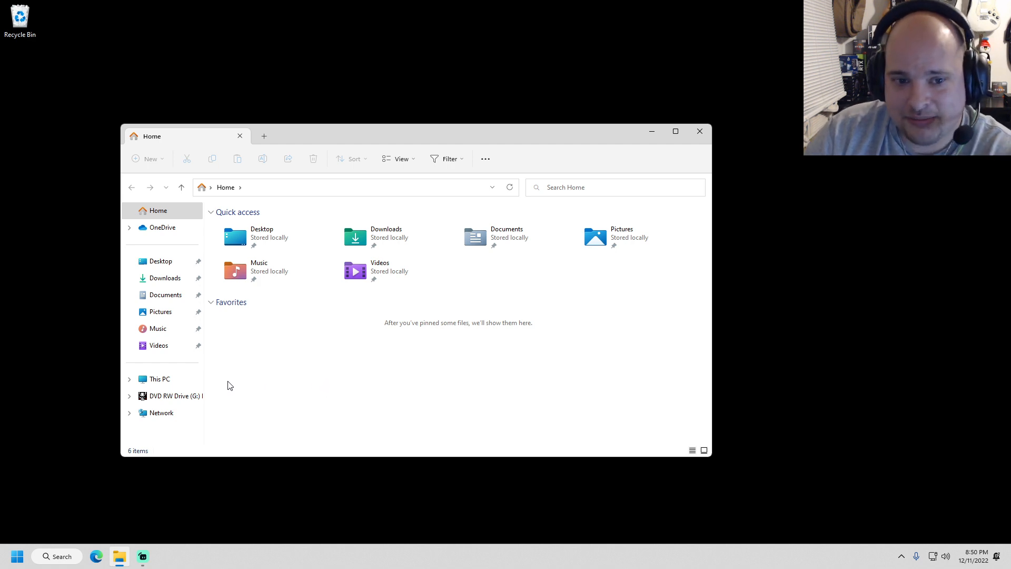
click(186, 381)
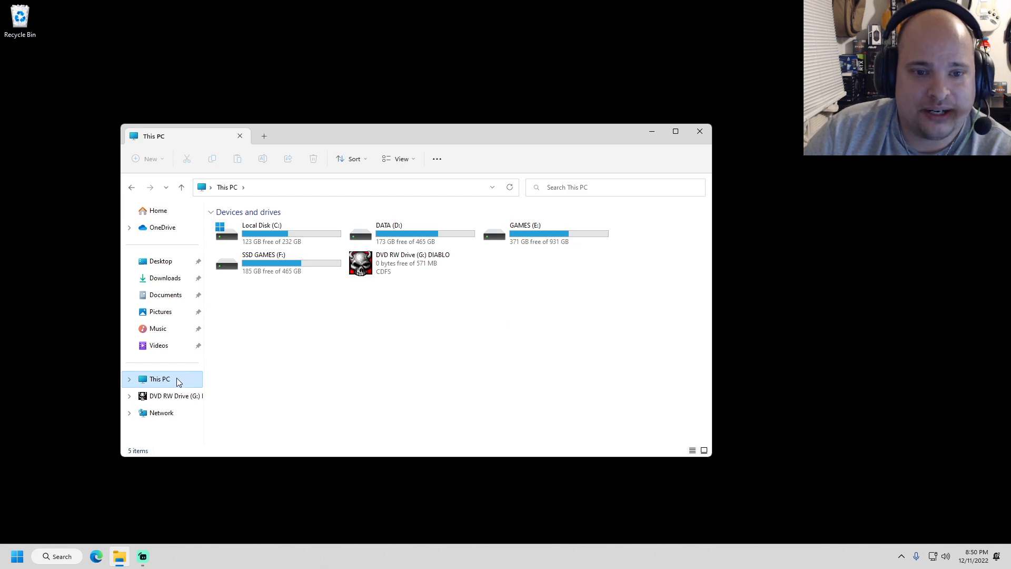
click(699, 132)
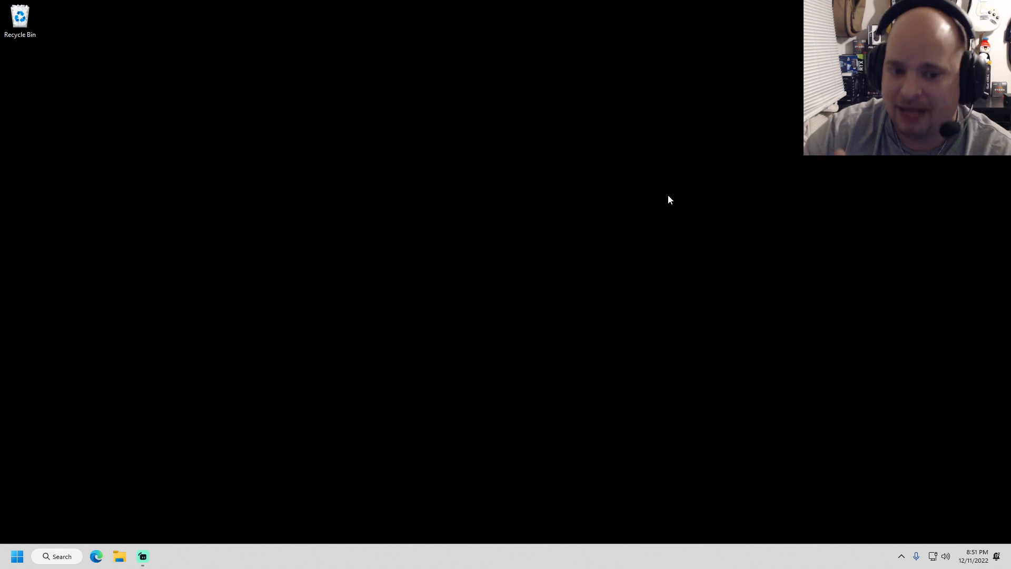
In File Explorer's Folder Options, turn off showing frequently used folders and files from Office.com.
click(120, 556)
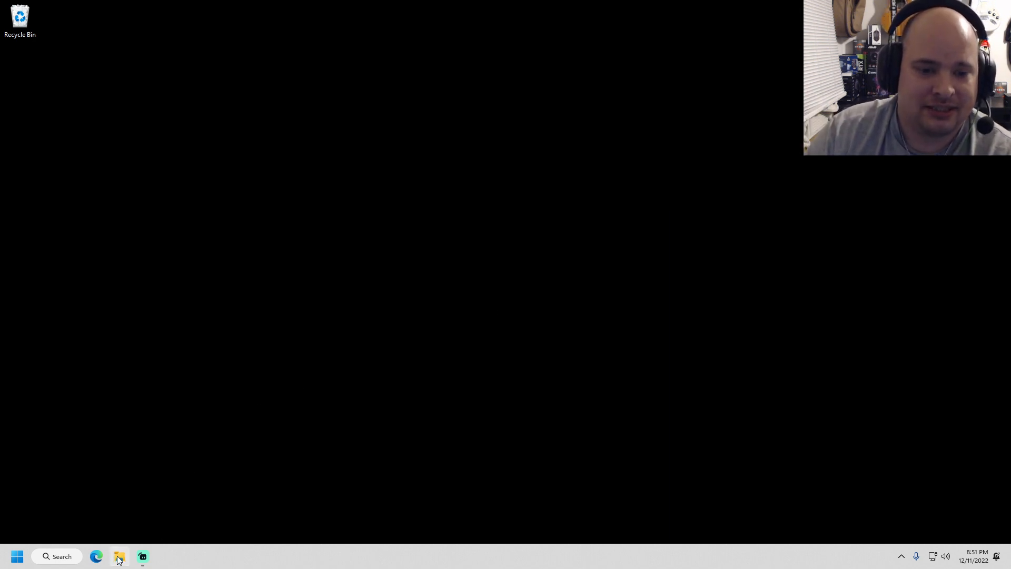
click(494, 162)
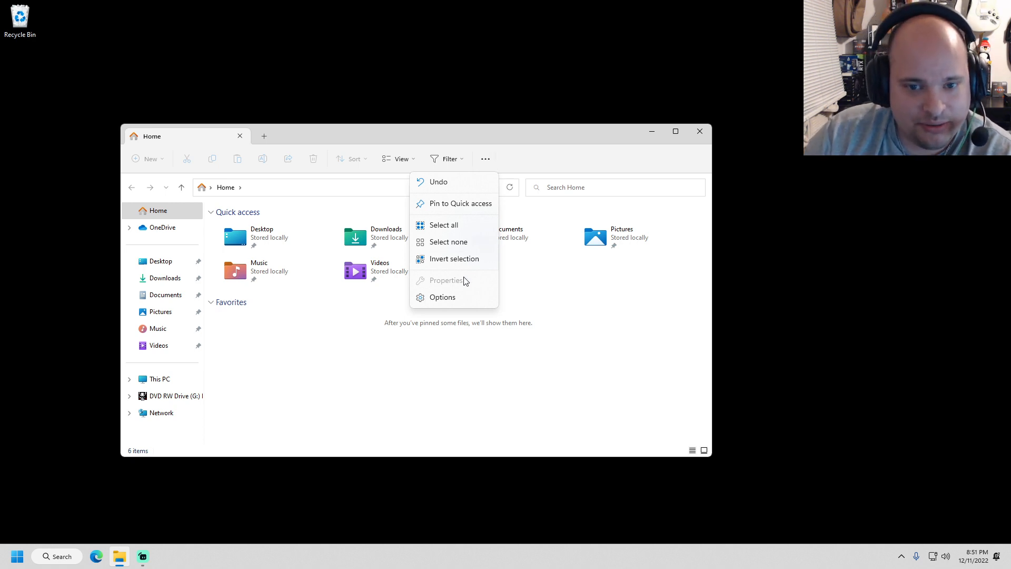
click(466, 297)
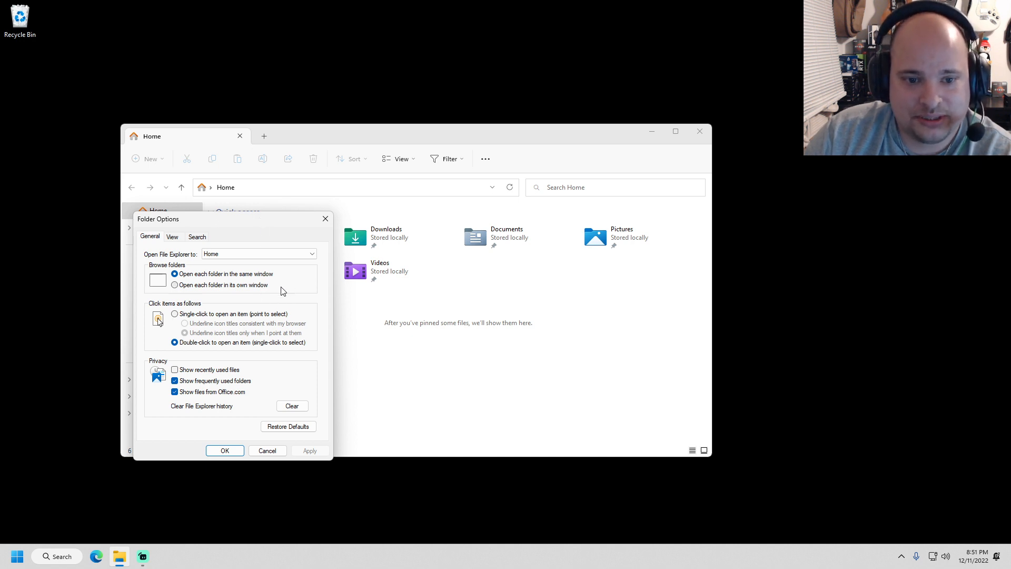
click(226, 382)
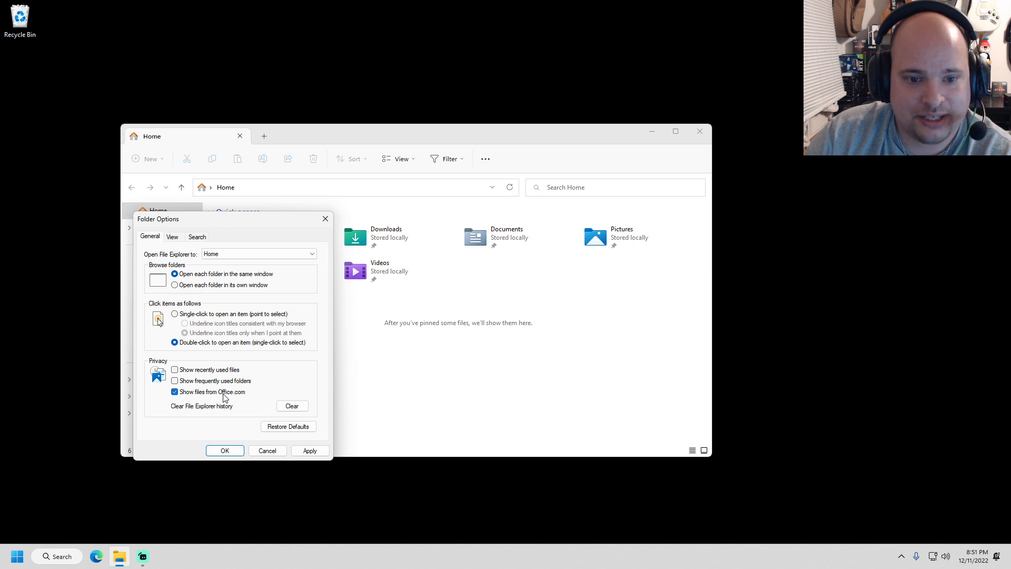
click(224, 395)
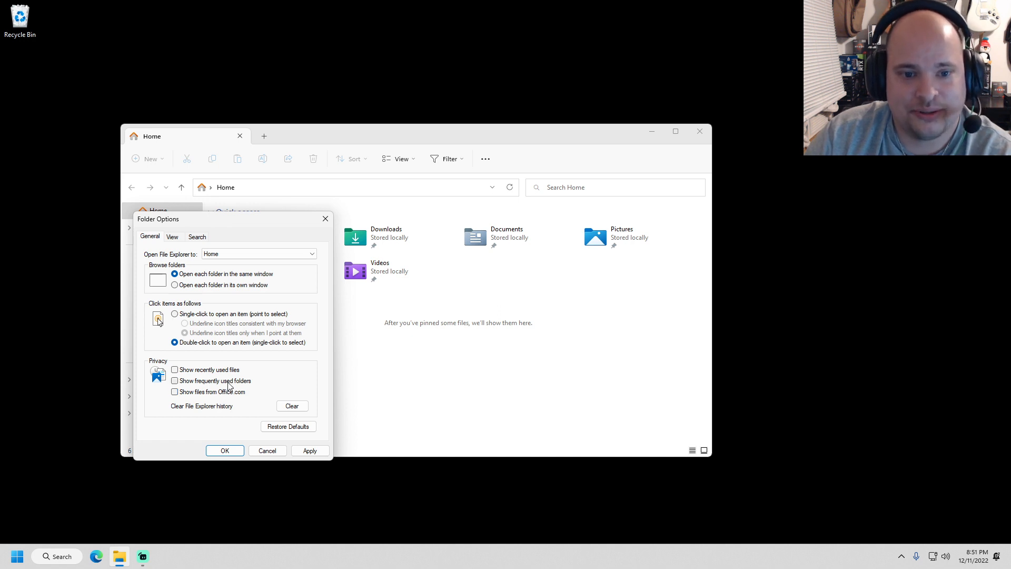
Set File Explorer to open to This PC, apply the folder options and close the window.
click(253, 256)
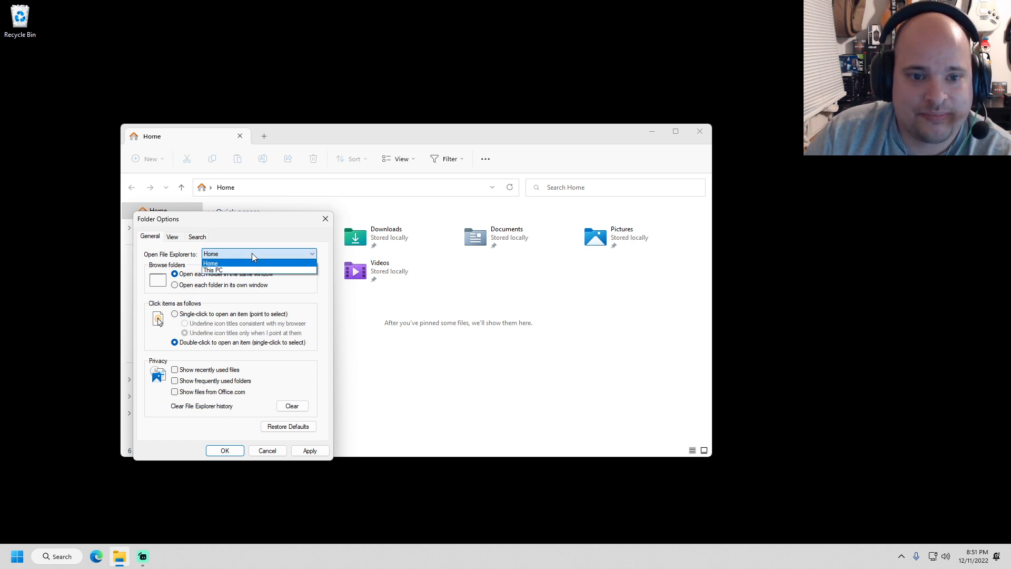
click(249, 270)
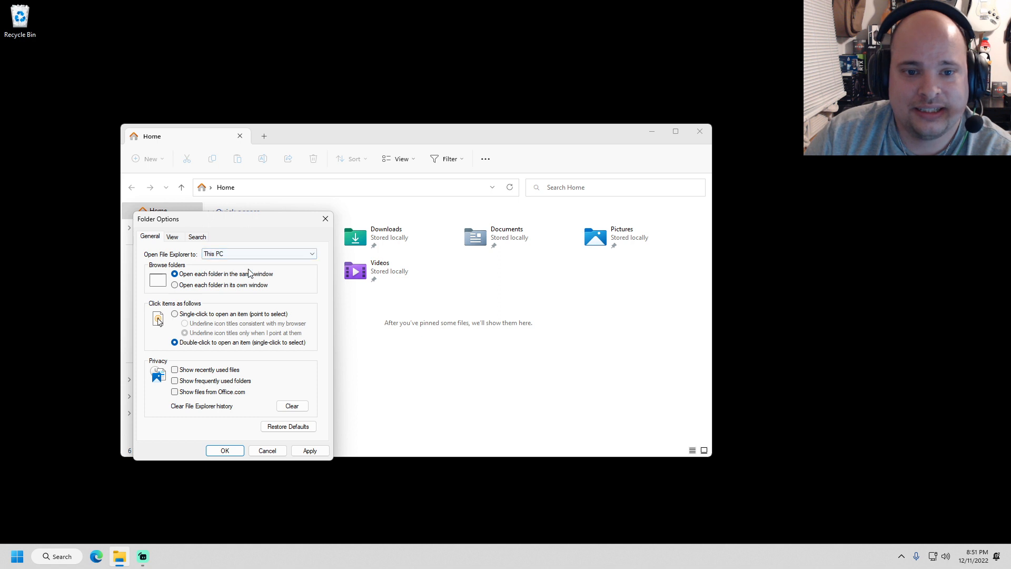
drag(246, 220, 349, 223)
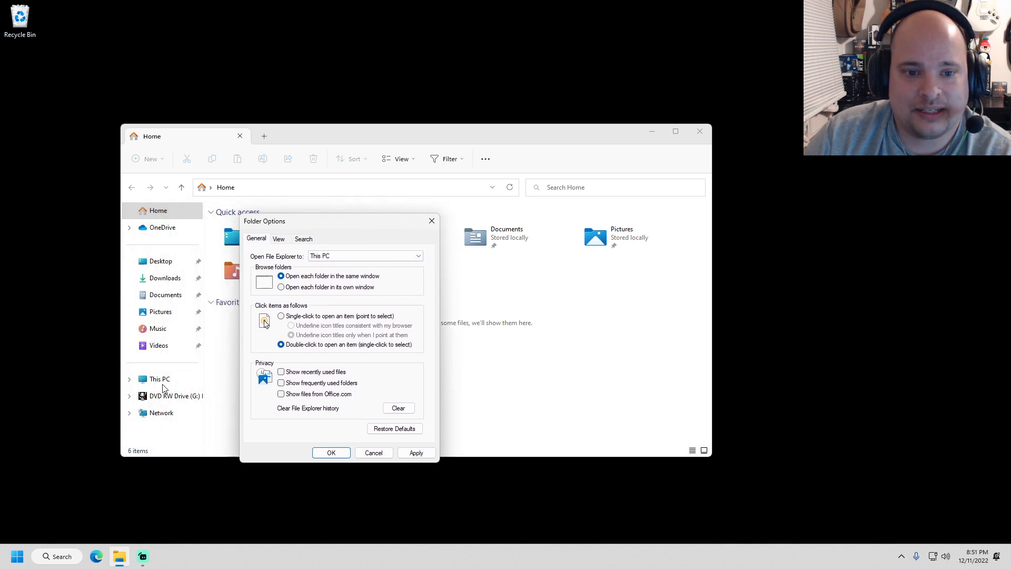
click(416, 453)
click(331, 453)
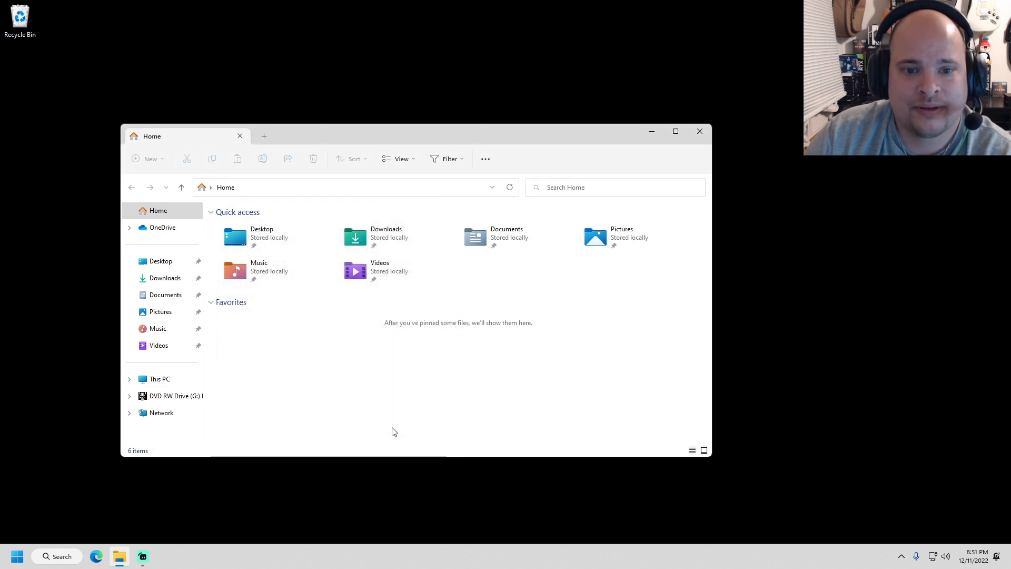
click(699, 131)
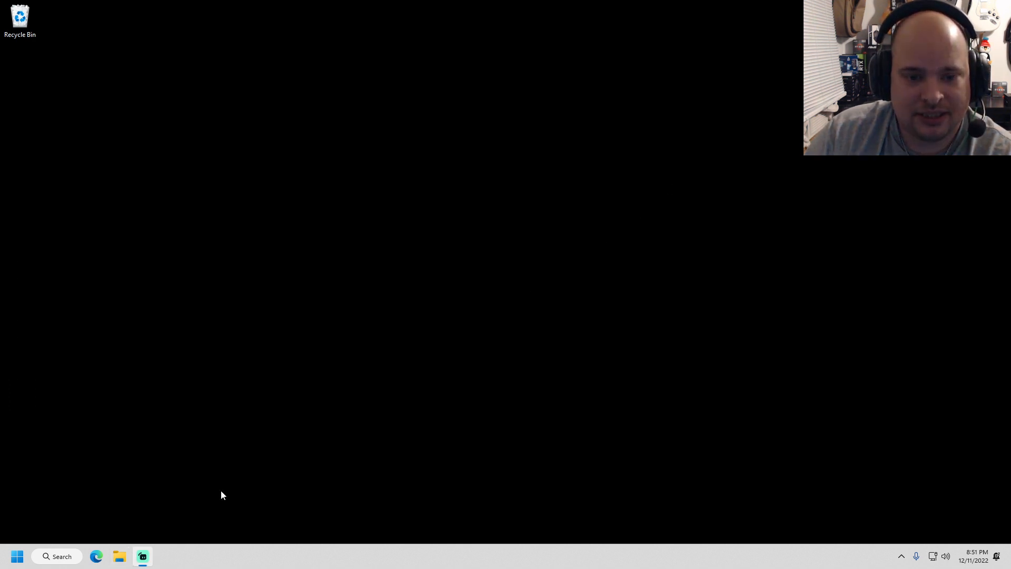
Reopen File Explorer to check its start page and expand This PC in the navigation tree to view its drives.
click(120, 556)
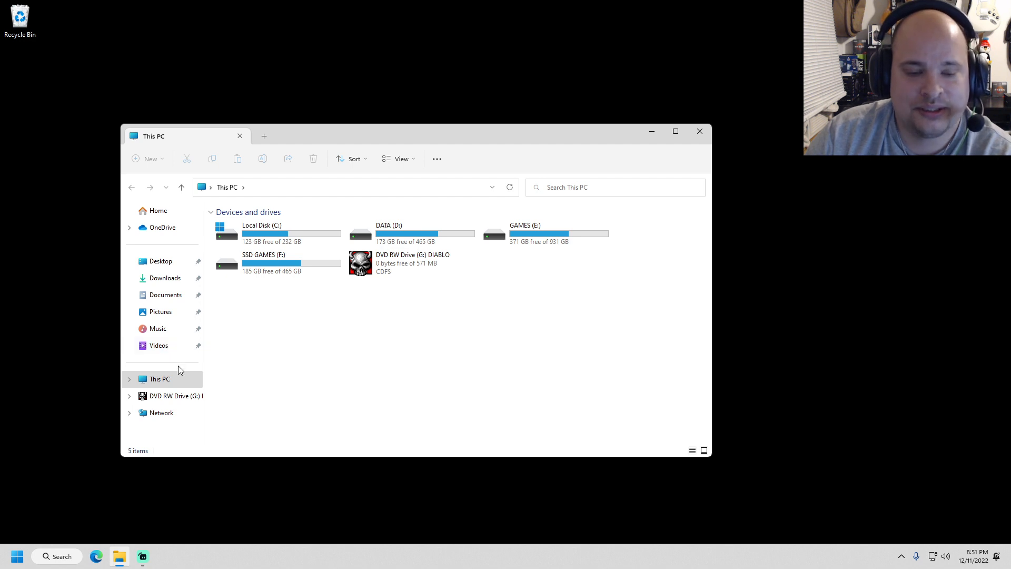
click(129, 379)
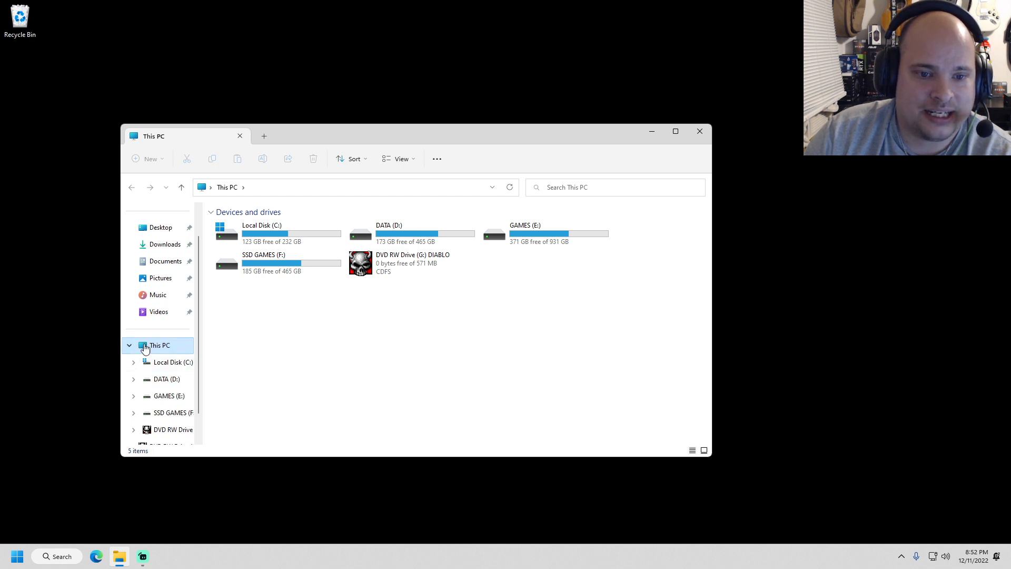
click(130, 345)
click(130, 377)
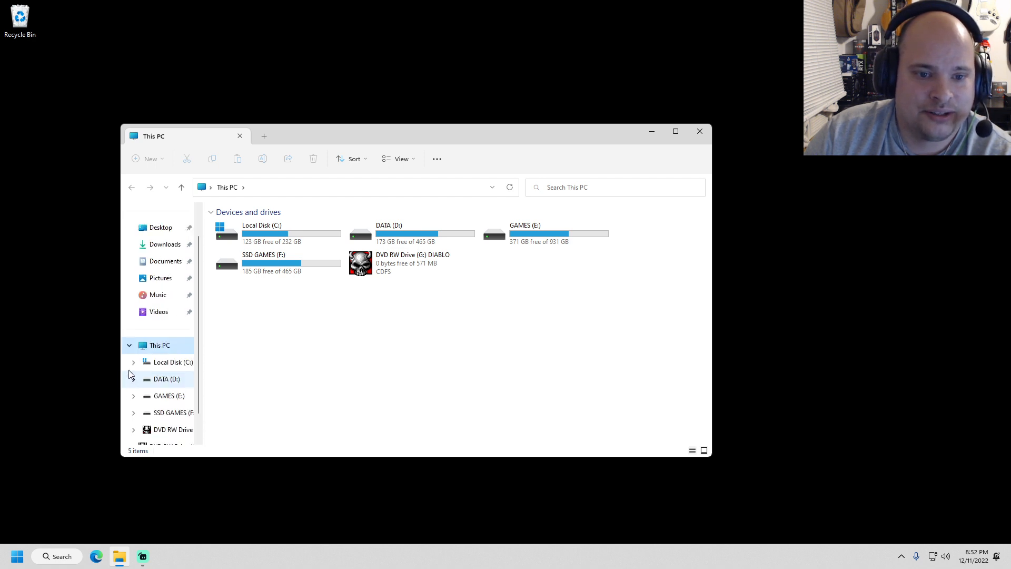
Look through the folders and drives in File Explorer's navigation tree, from Home to Network, and close the window.
click(130, 345)
click(129, 378)
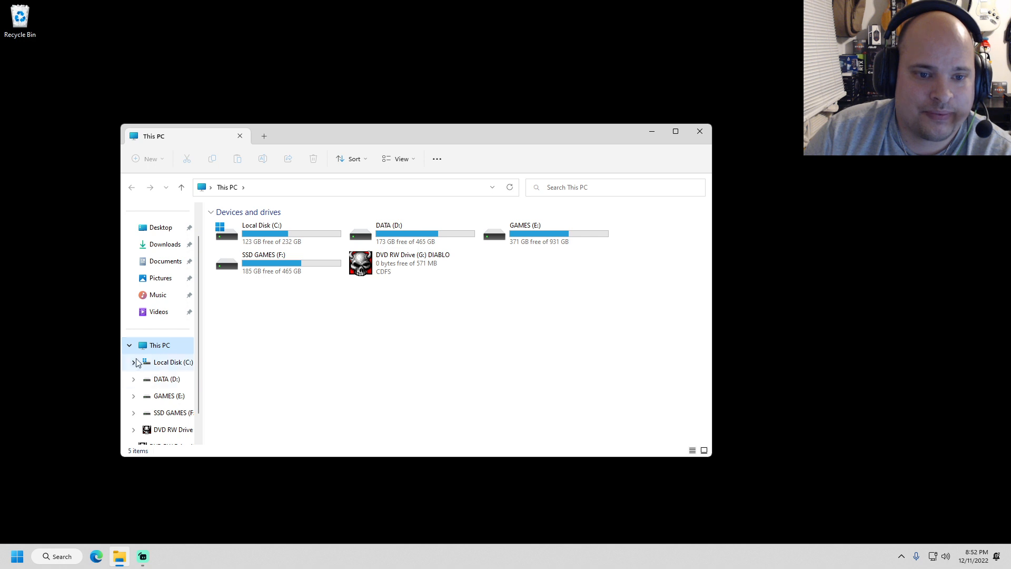
scroll(147, 358, down, 1)
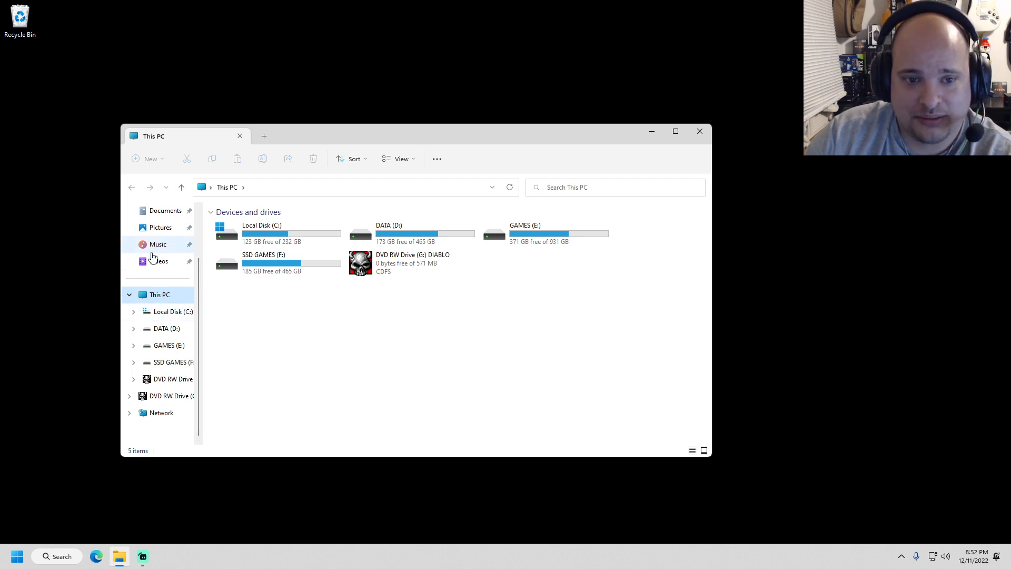
scroll(198, 302, up, 3)
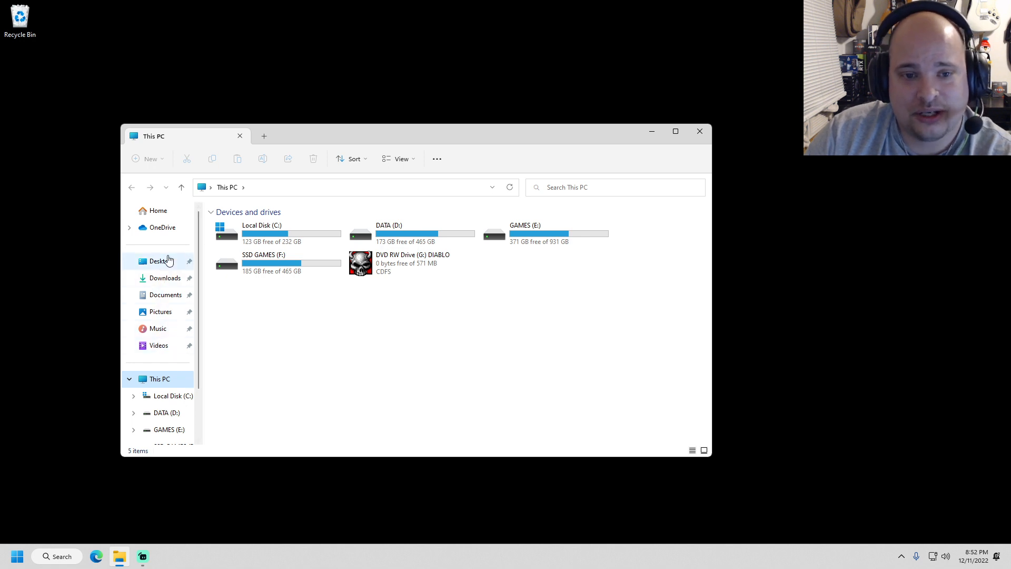
scroll(197, 233, down, 2)
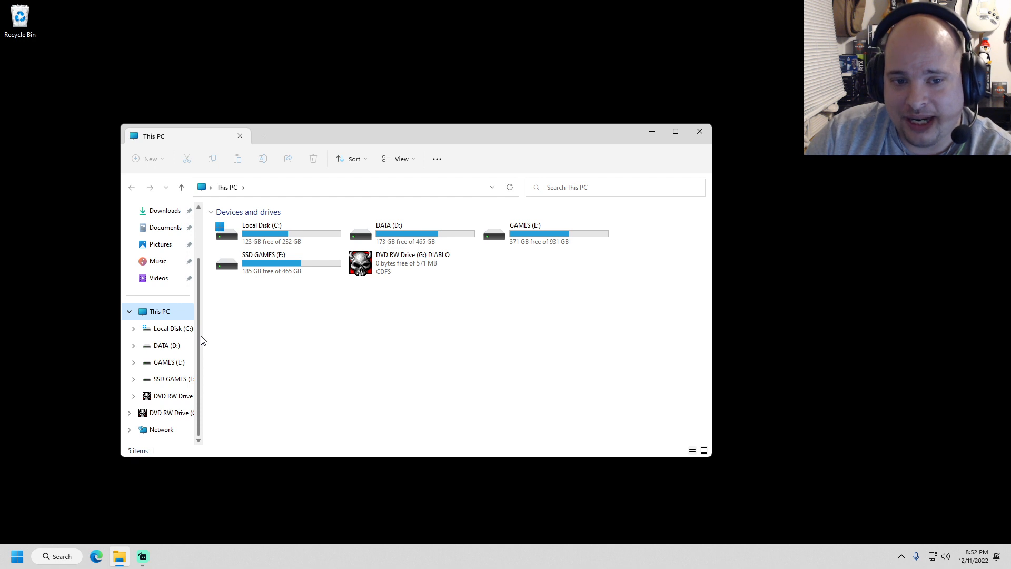
scroll(200, 340, down, 1)
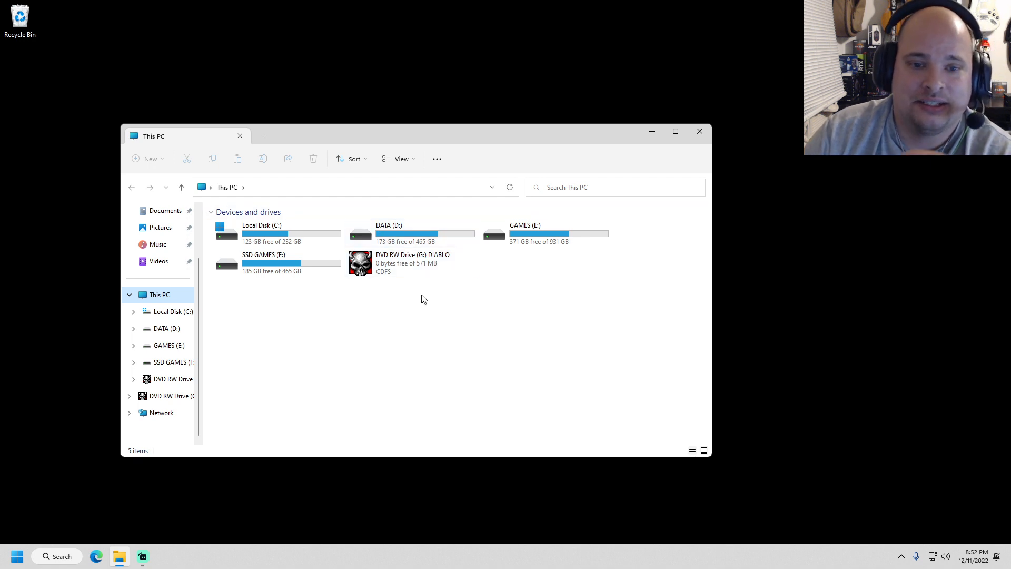
scroll(203, 320, up, 1)
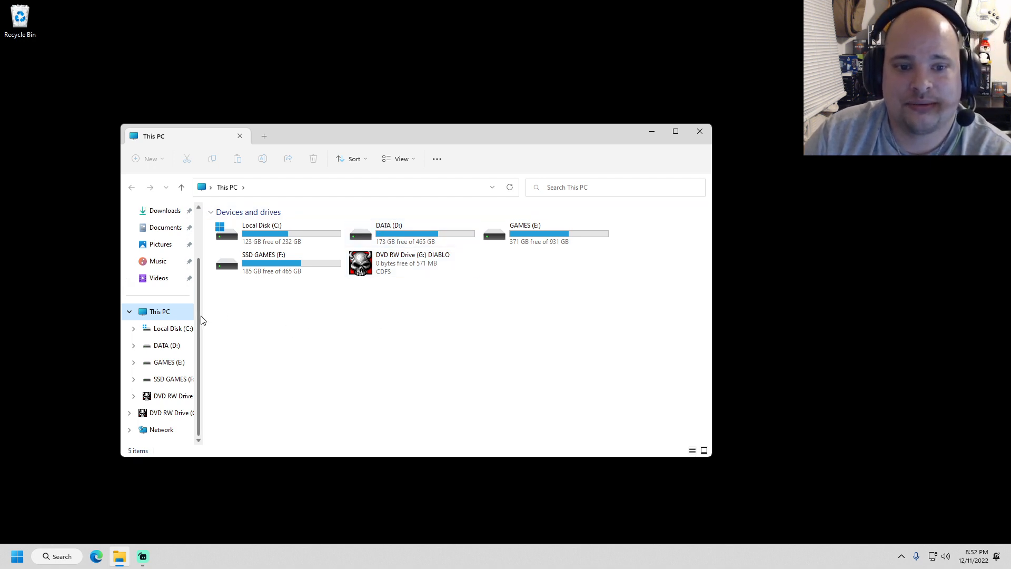
scroll(203, 321, up, 3)
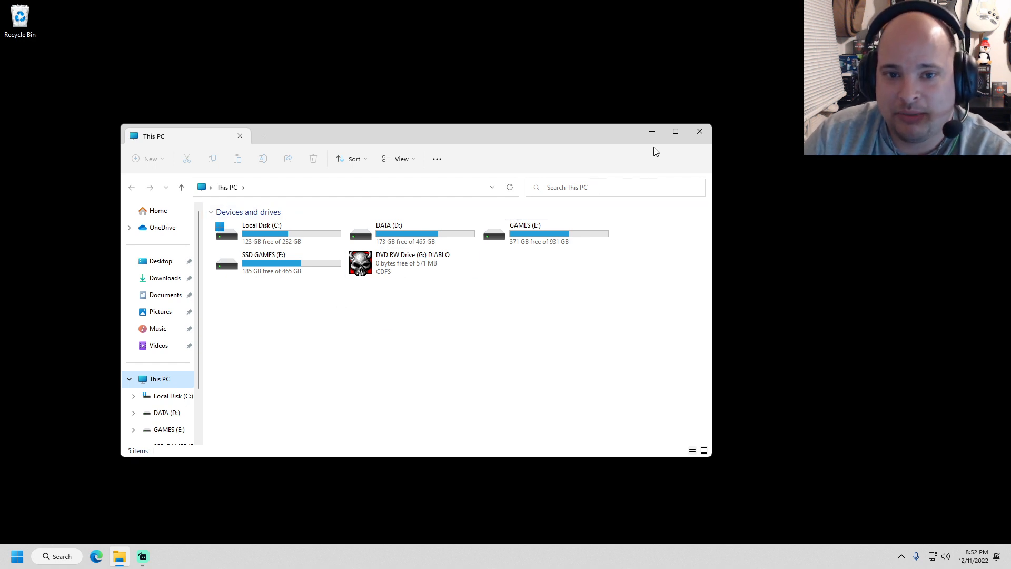
click(701, 135)
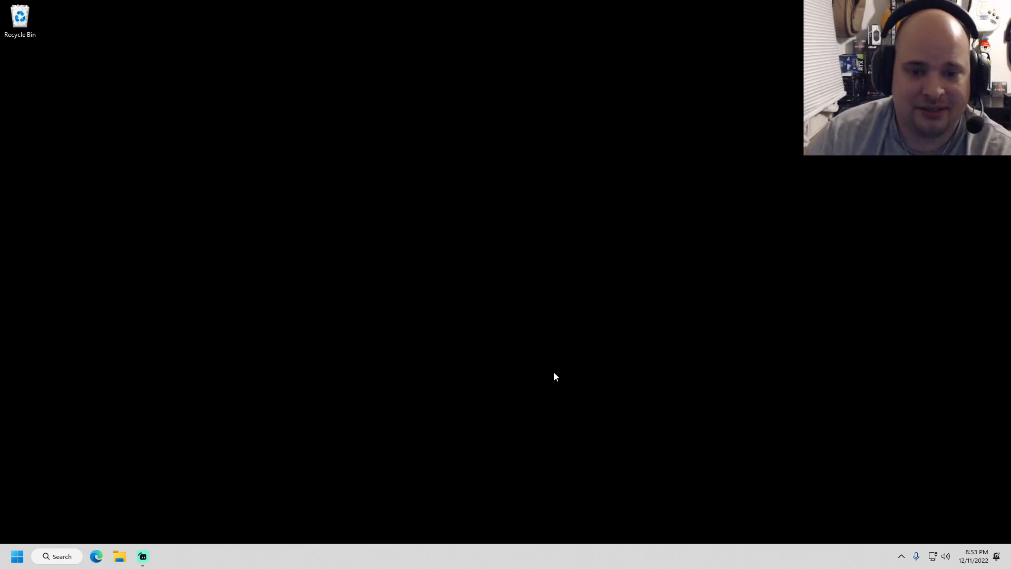
Reopen File Explorer, view the Documents and Desktop folders and This PC, and close the window.
click(120, 557)
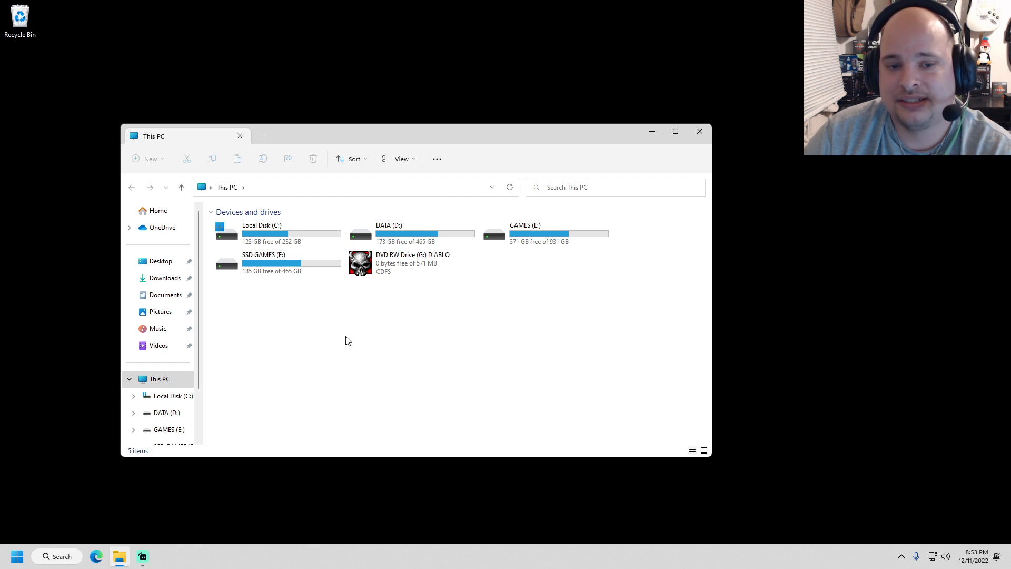
click(161, 297)
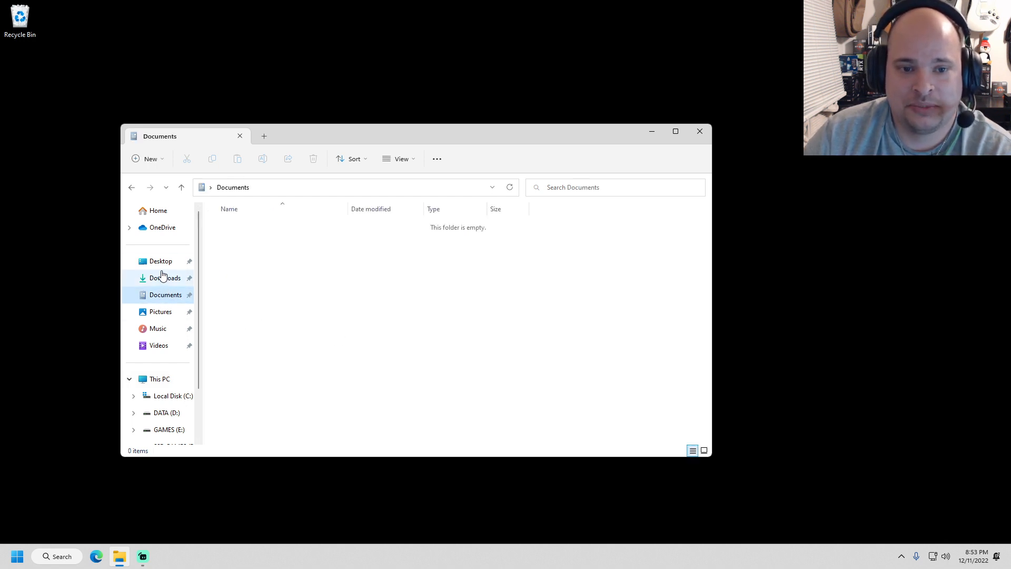
click(161, 267)
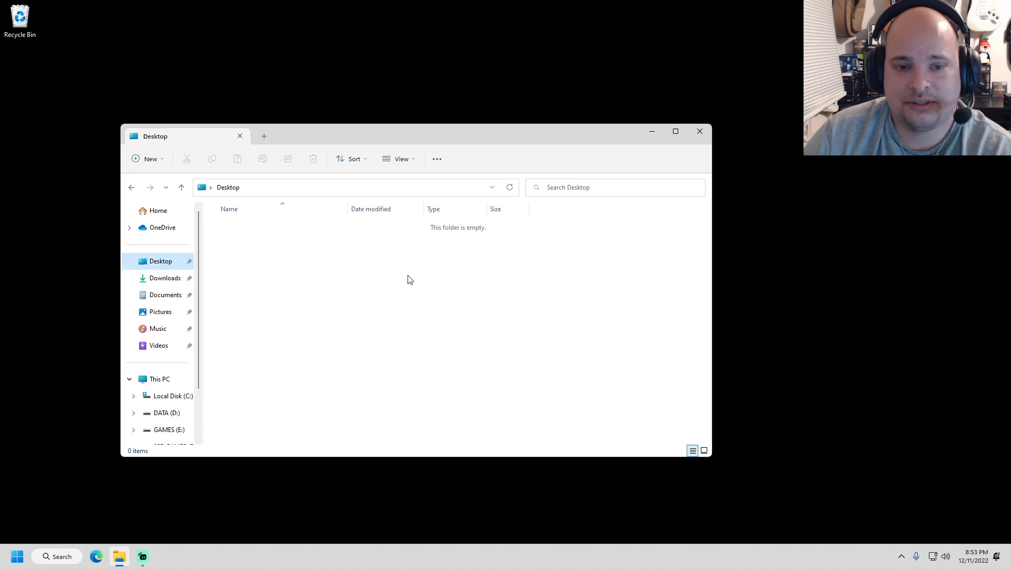
click(153, 379)
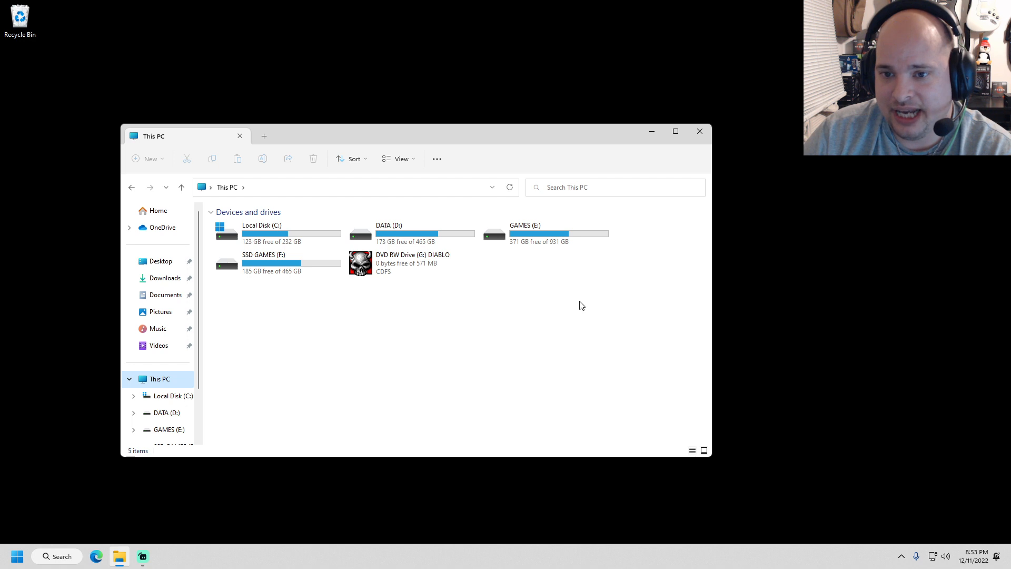
click(707, 132)
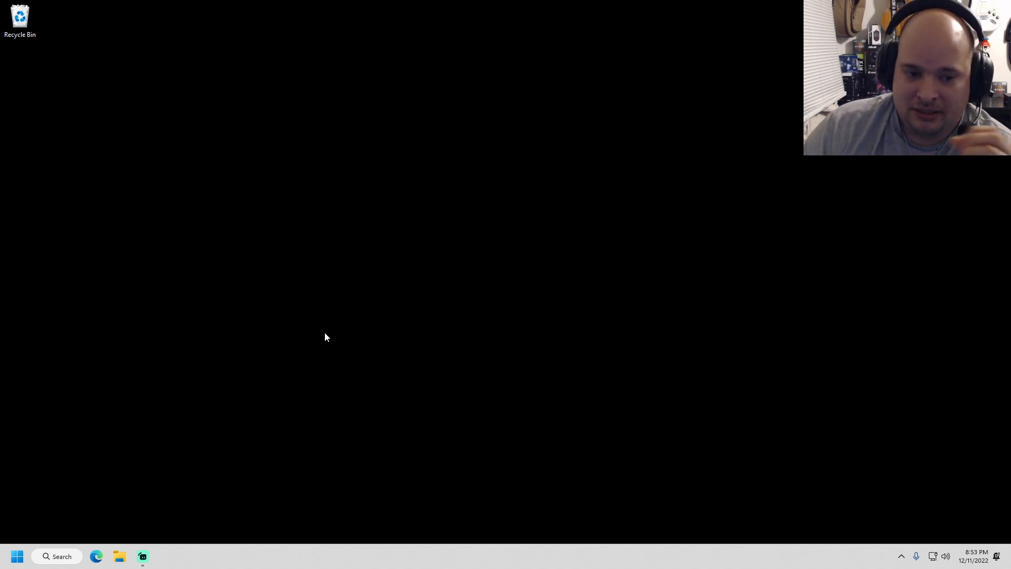
Review the Start and Taskbar pages of the Personalization settings, and close Settings.
click(18, 555)
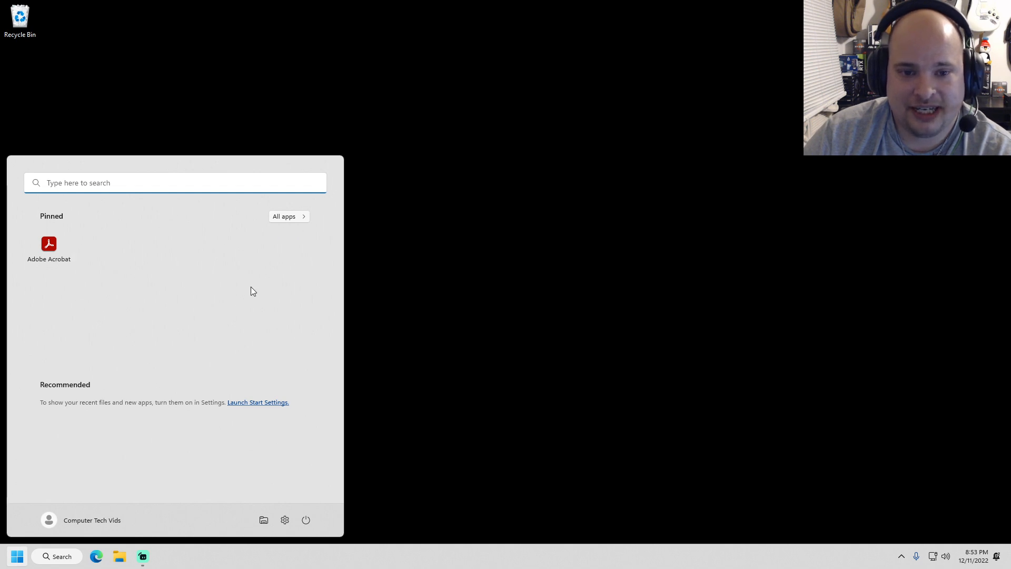
click(285, 519)
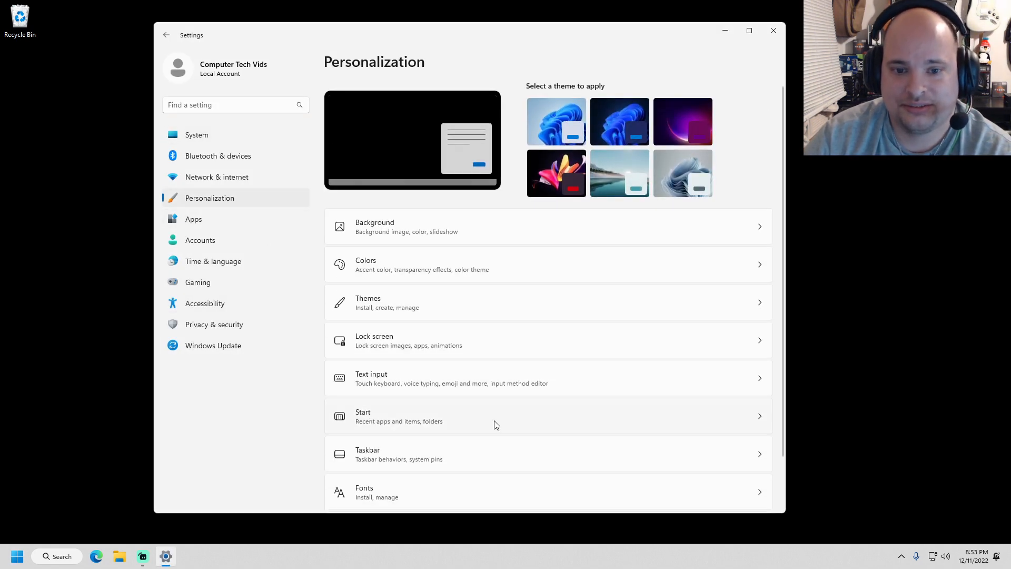
click(498, 425)
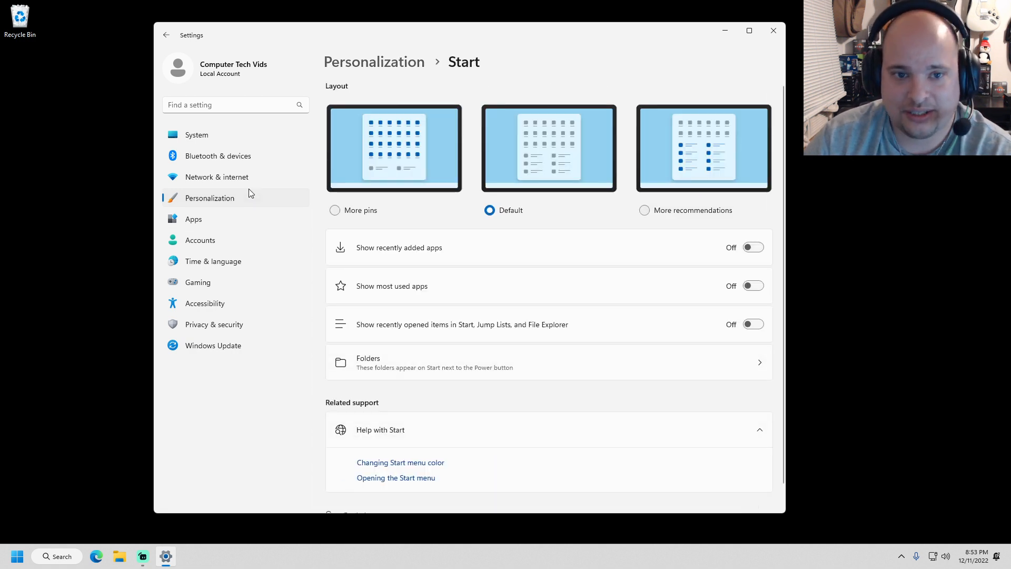
click(239, 200)
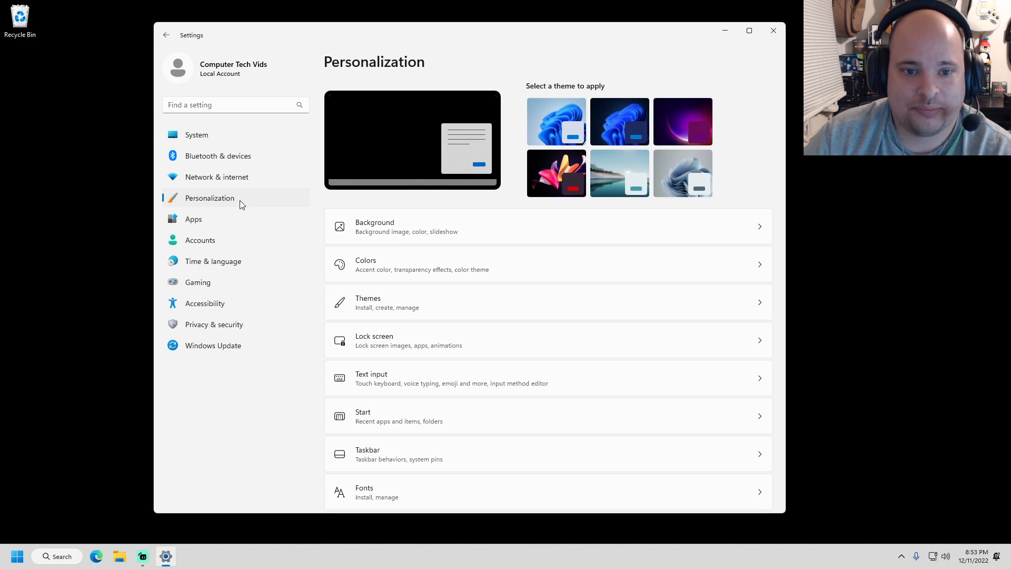
click(449, 456)
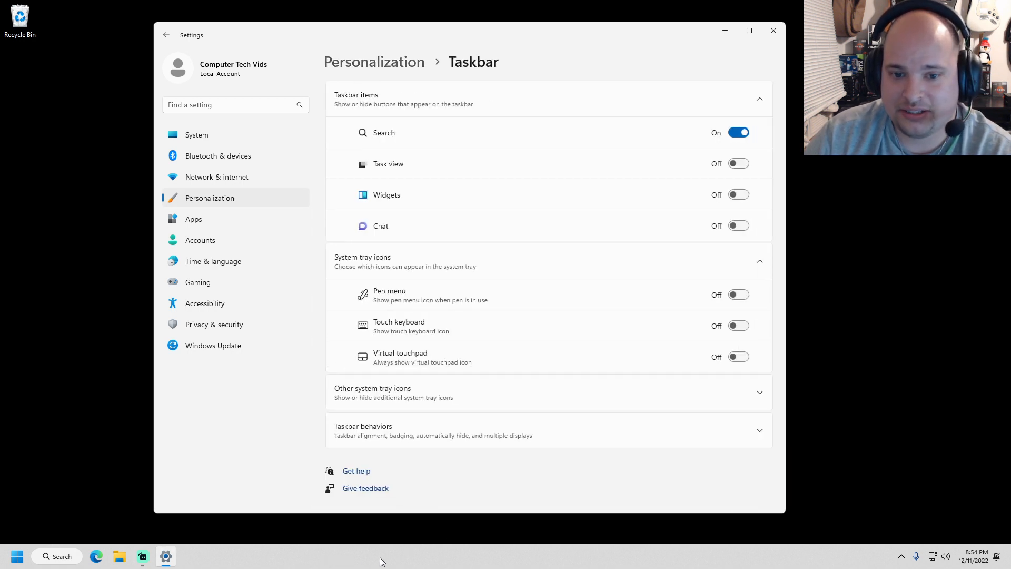
click(772, 32)
Review File Explorer's start-page choices in Folder Options without changing them, close the window, and check the Start menu.
click(119, 556)
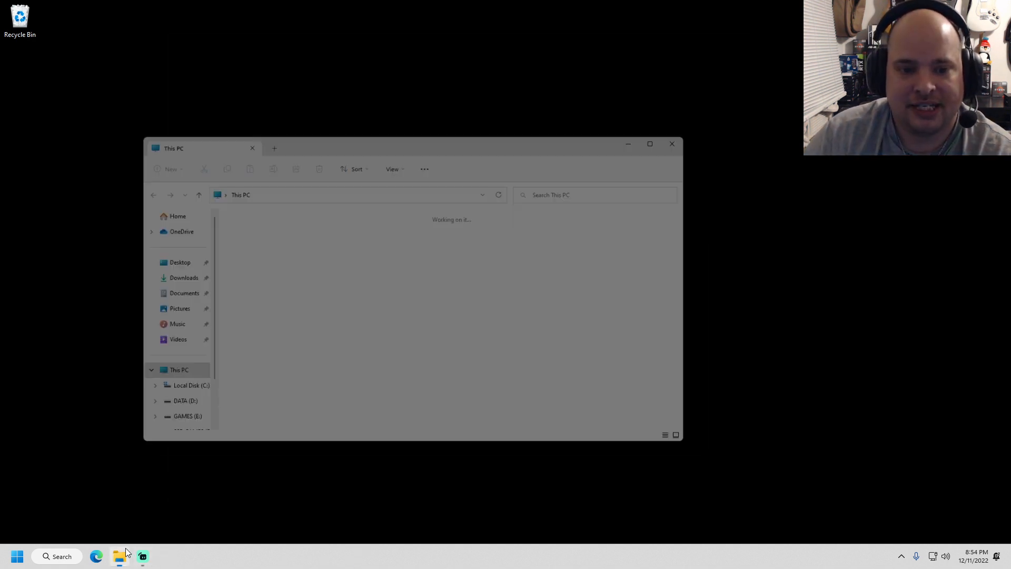
click(438, 160)
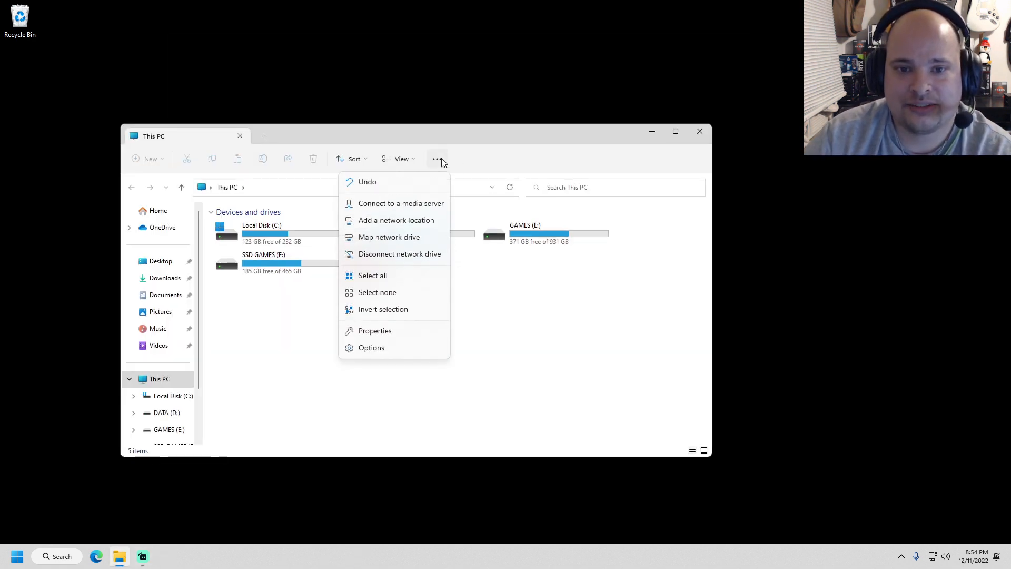
click(387, 349)
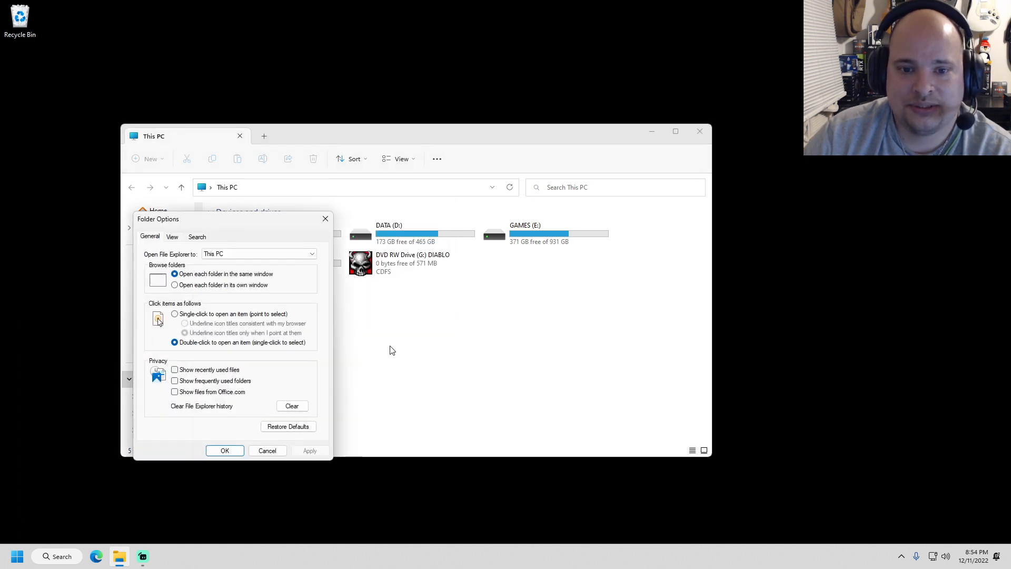
click(295, 253)
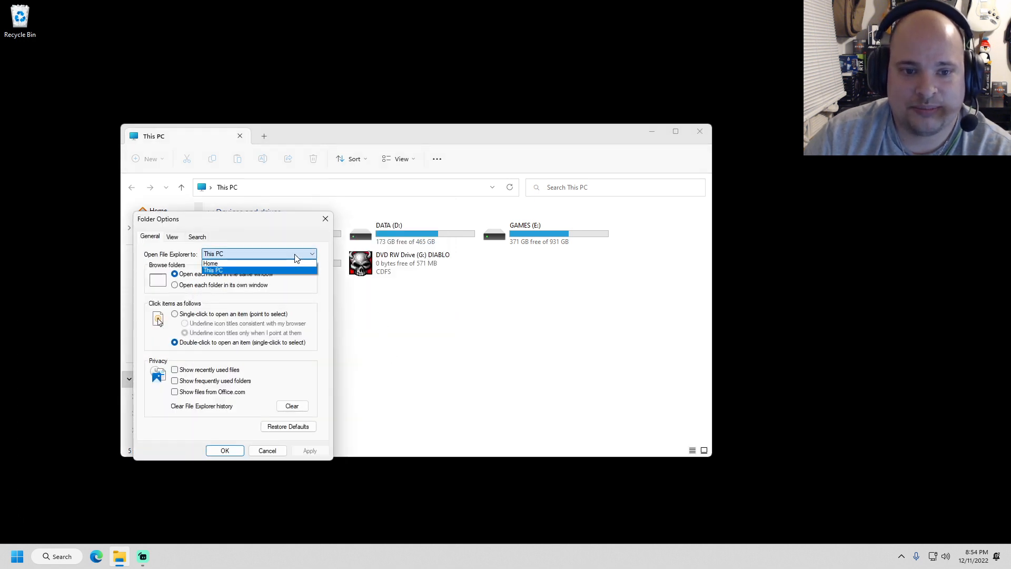
click(259, 474)
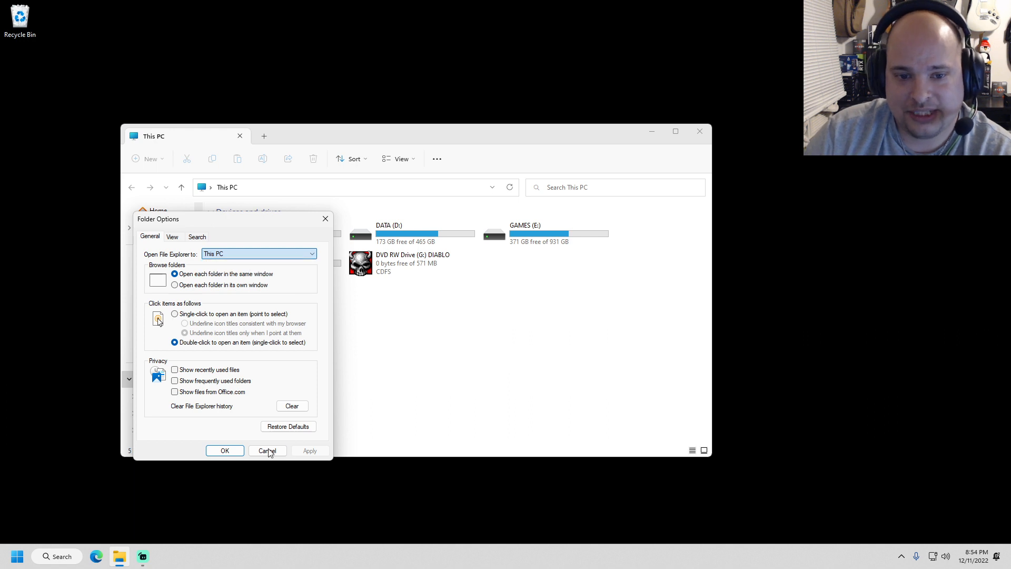
click(326, 219)
click(697, 135)
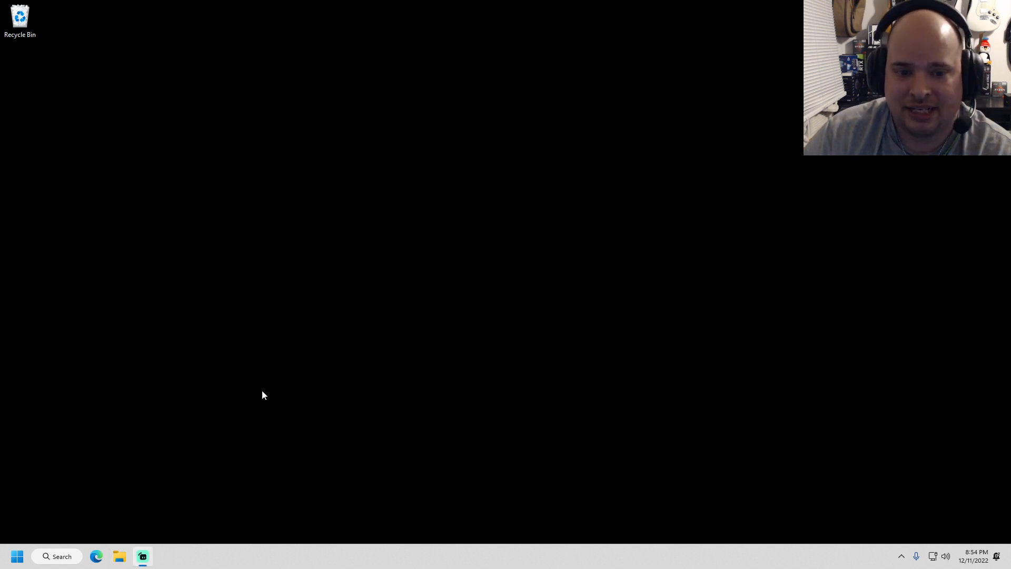
click(19, 554)
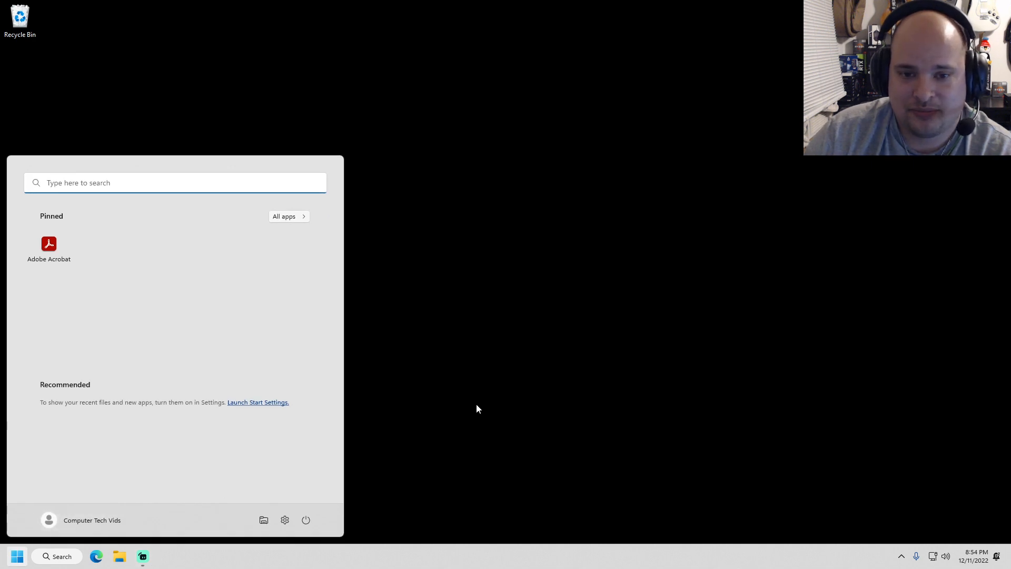
click(478, 405)
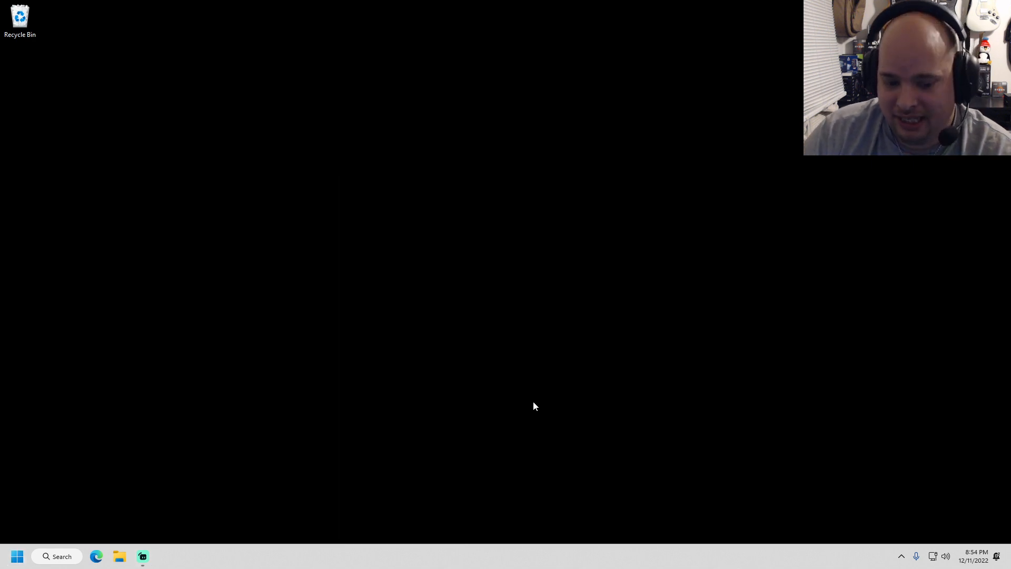